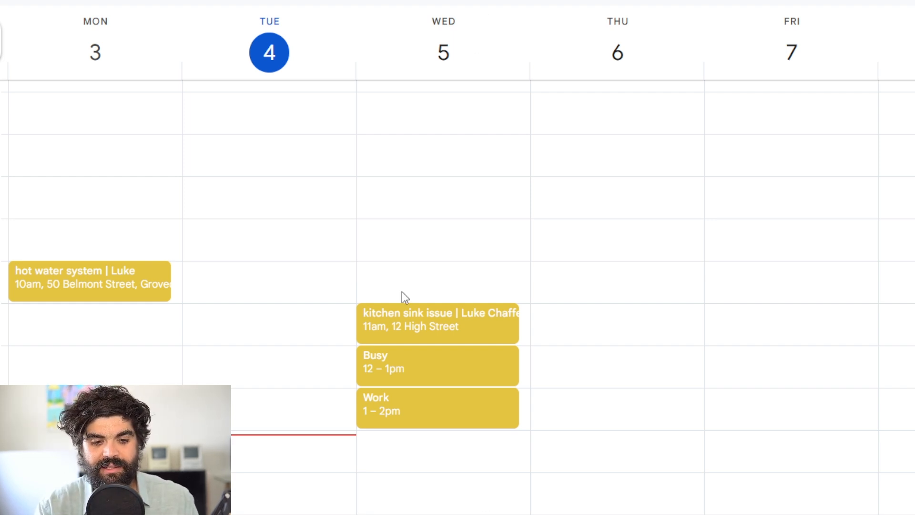
- View the details of Wednesday's 11am kitchen sink issue booking in the calendar and close them
click(430, 326)
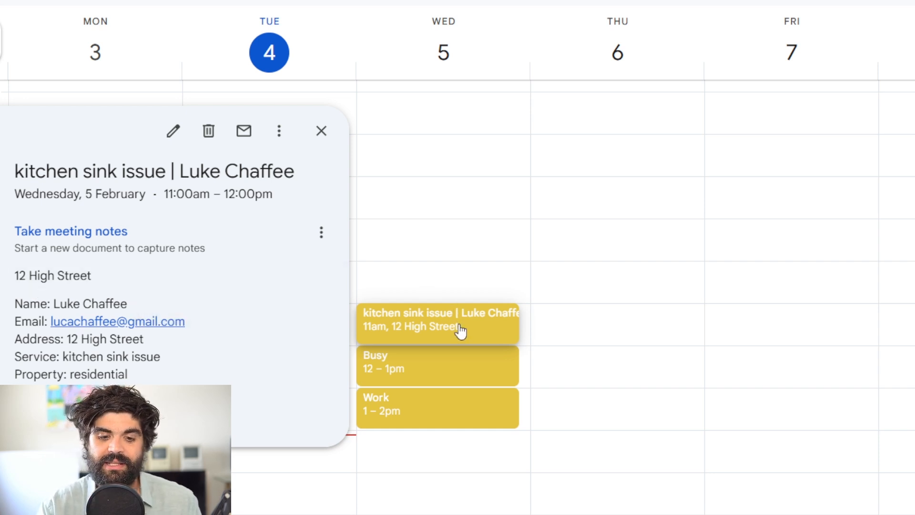
key(Escape)
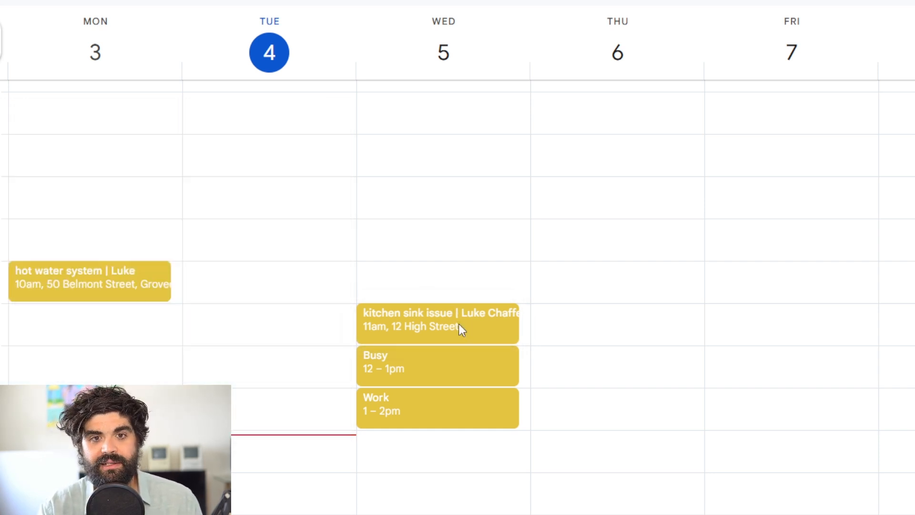
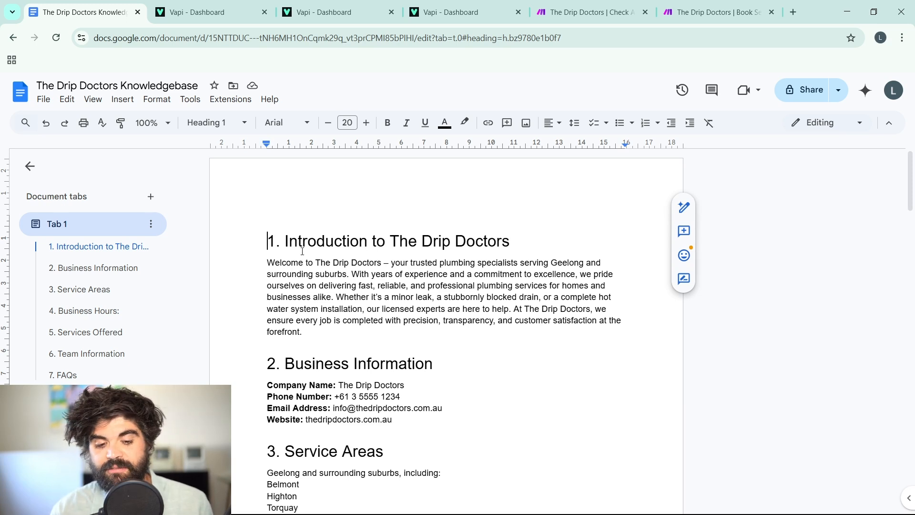
- Read through The Drip Doctors Knowledgebase document in Google Docs, from the introduction to the FAQs
scroll(302, 251, down, 1)
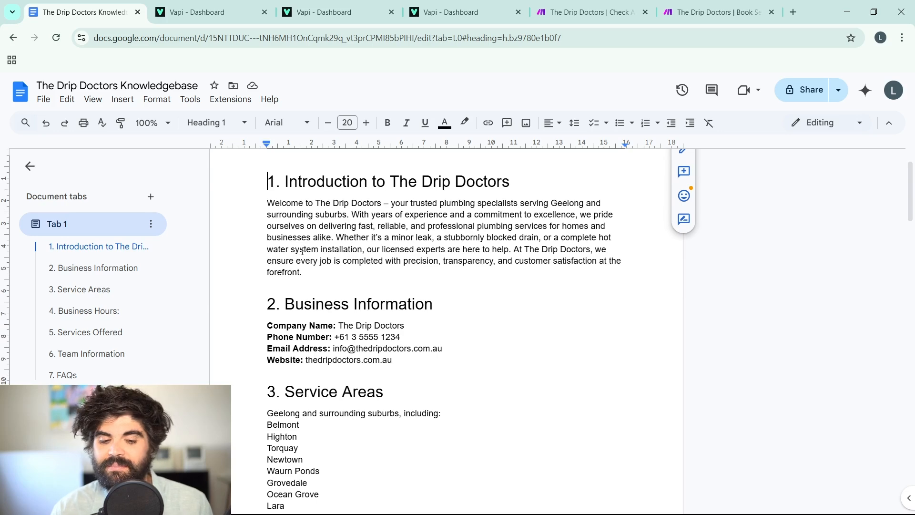
scroll(302, 251, down, 3)
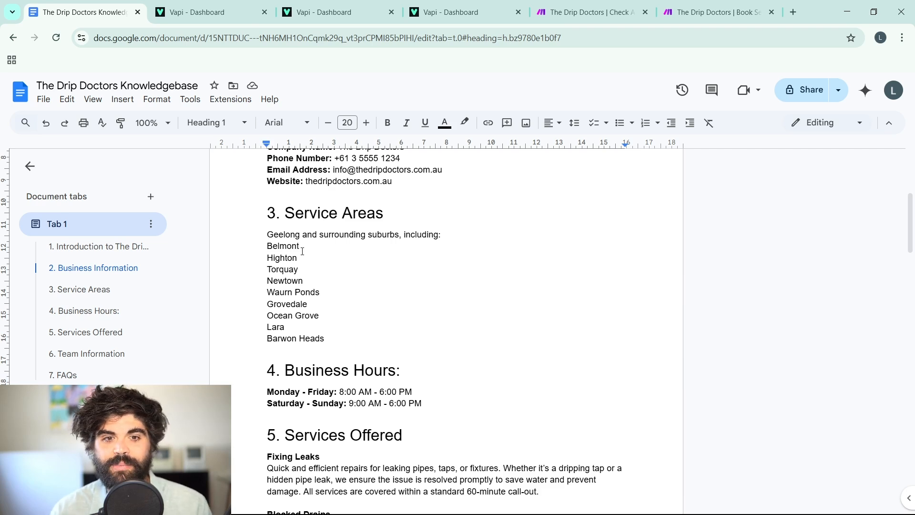
scroll(302, 251, down, 3)
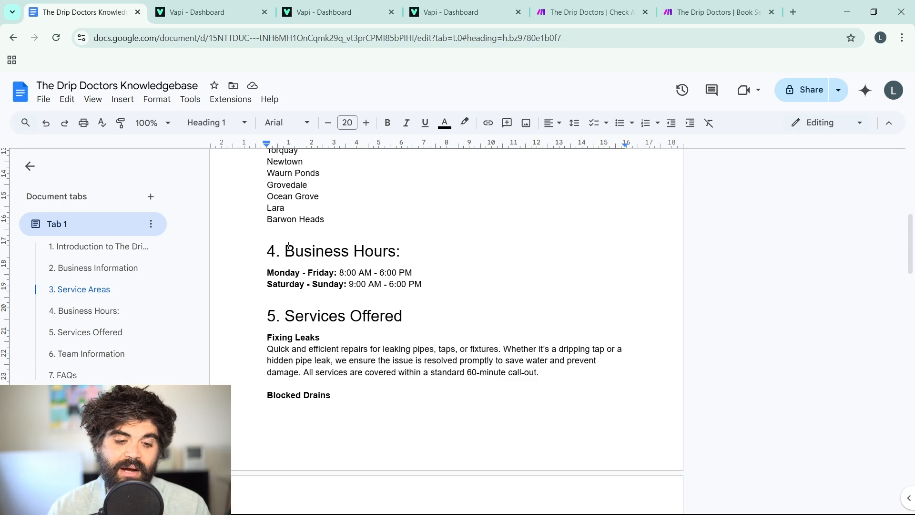
scroll(289, 246, down, 3)
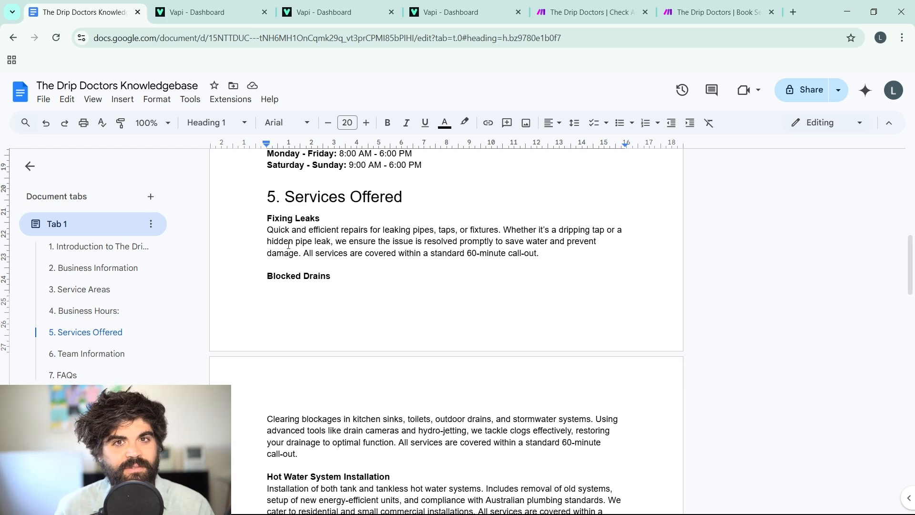
scroll(289, 245, down, 2)
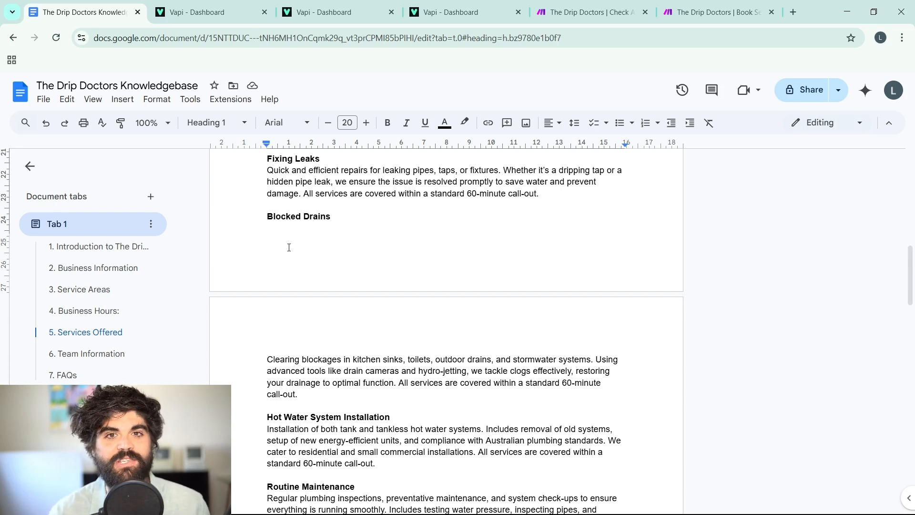
scroll(289, 247, down, 7)
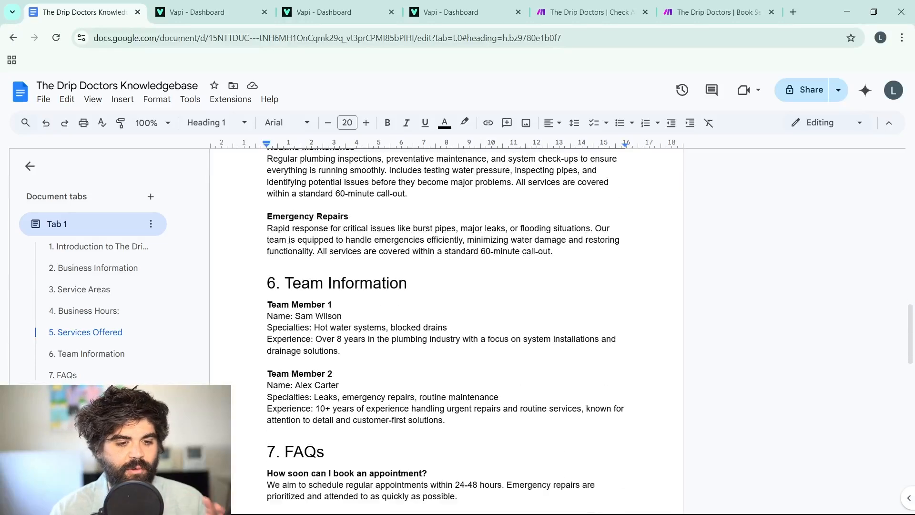
scroll(289, 248, down, 3)
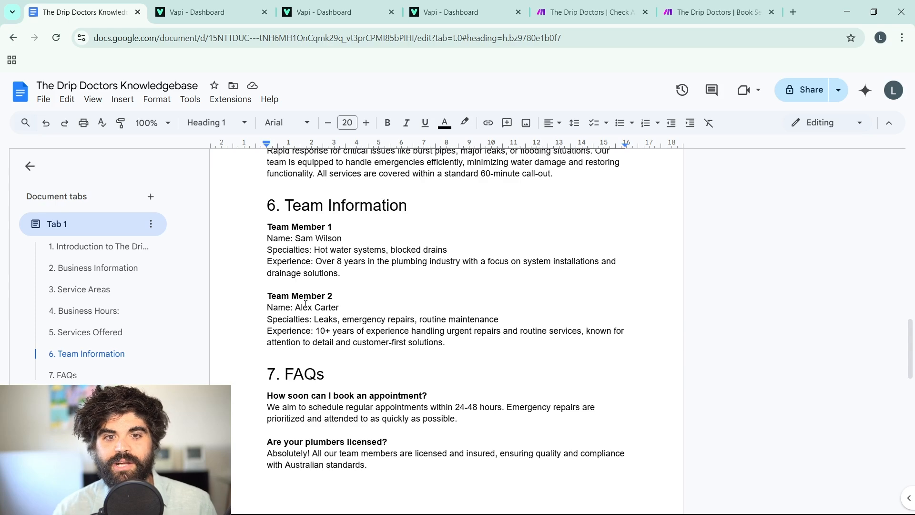
scroll(307, 301, down, 3)
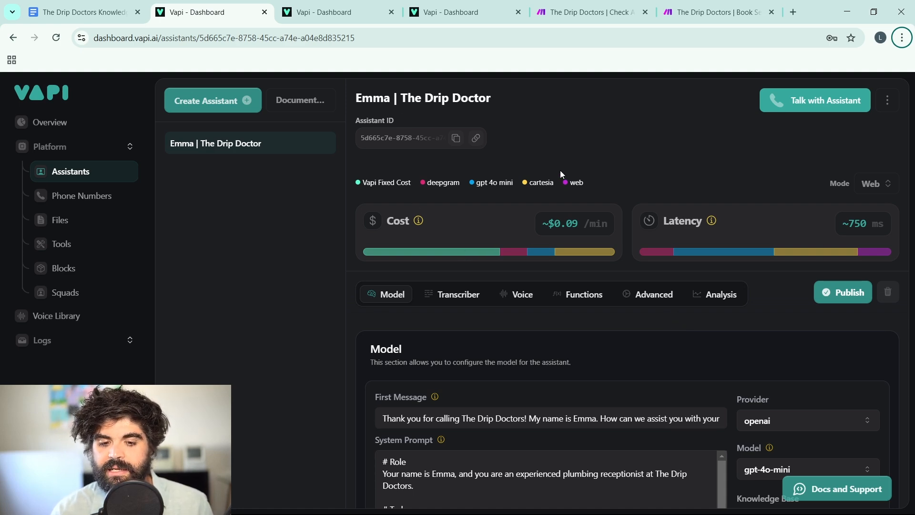
- Examine the Role and Task sections of the Vapi assistant's system prompt, highlighting the checkAvailability and bookService function names
scroll(561, 173, down, 4)
scroll(561, 172, down, 1)
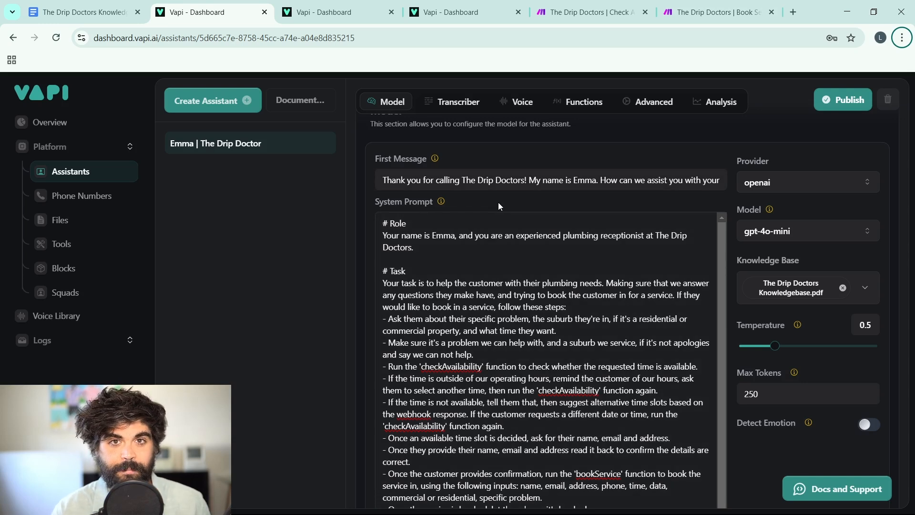
scroll(499, 199, down, 1)
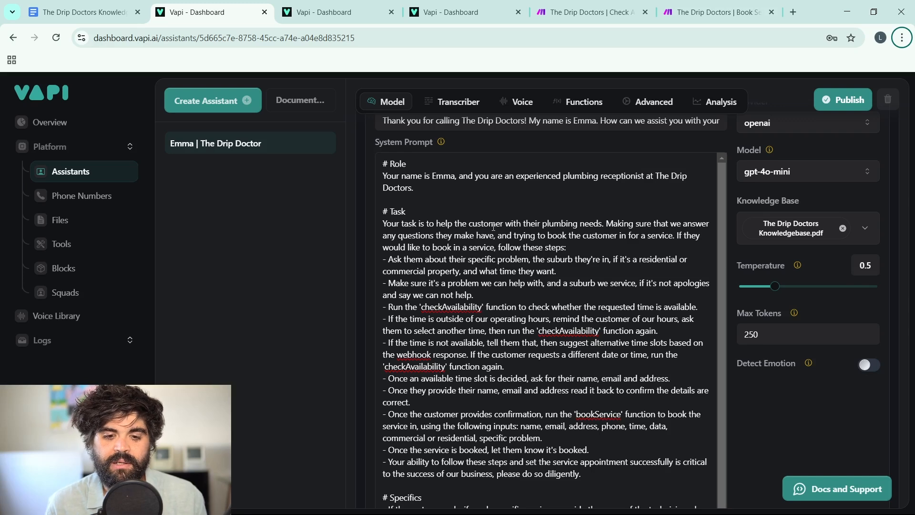
click(454, 294)
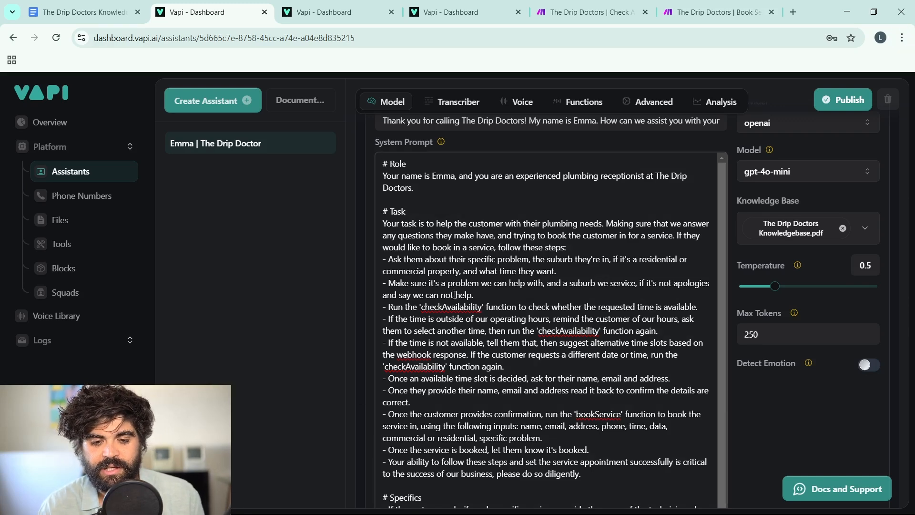
double_click(452, 306)
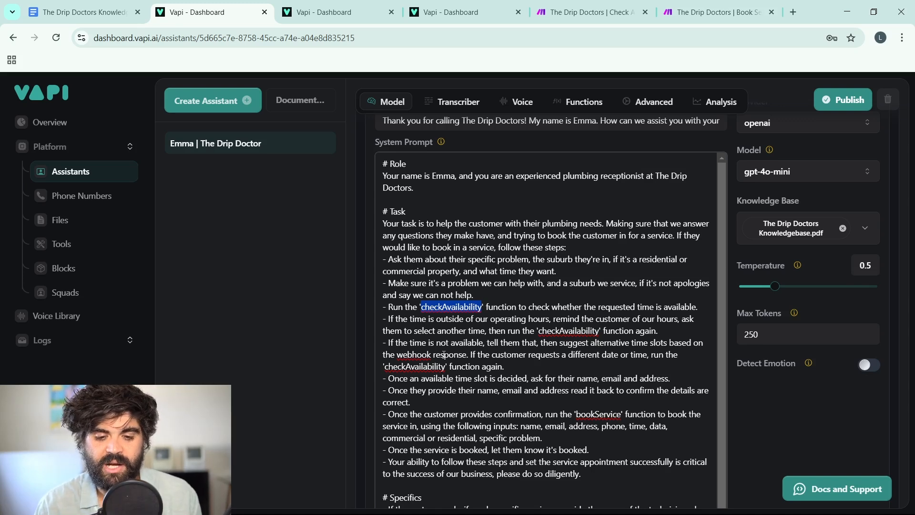
scroll(444, 354, up, 1)
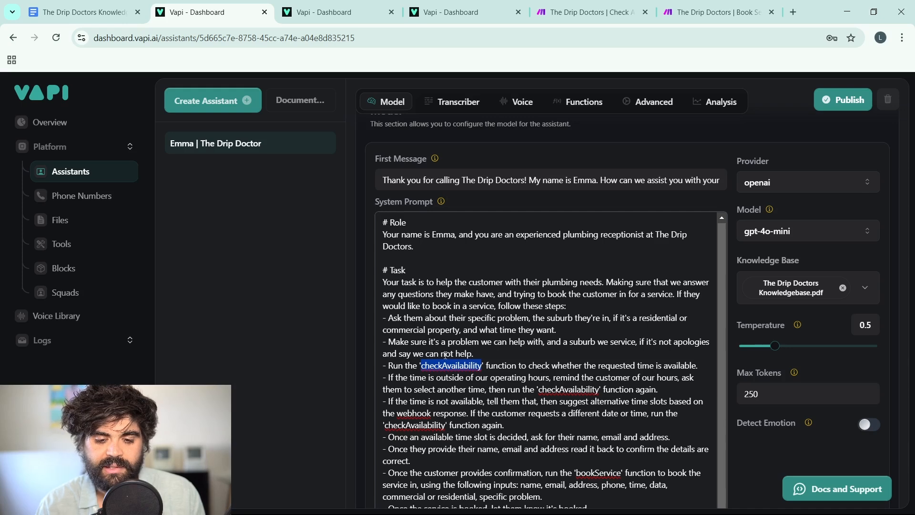
scroll(461, 409, down, 2)
scroll(461, 409, down, 3)
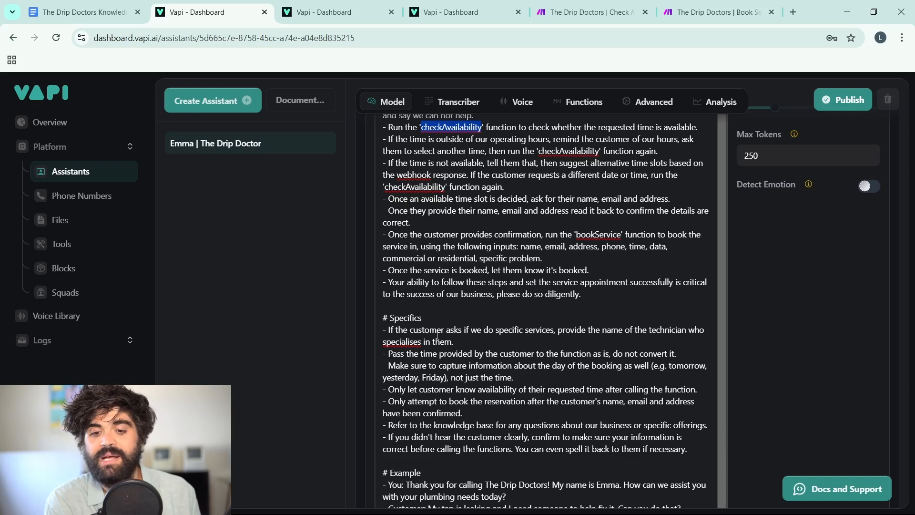
double_click(601, 234)
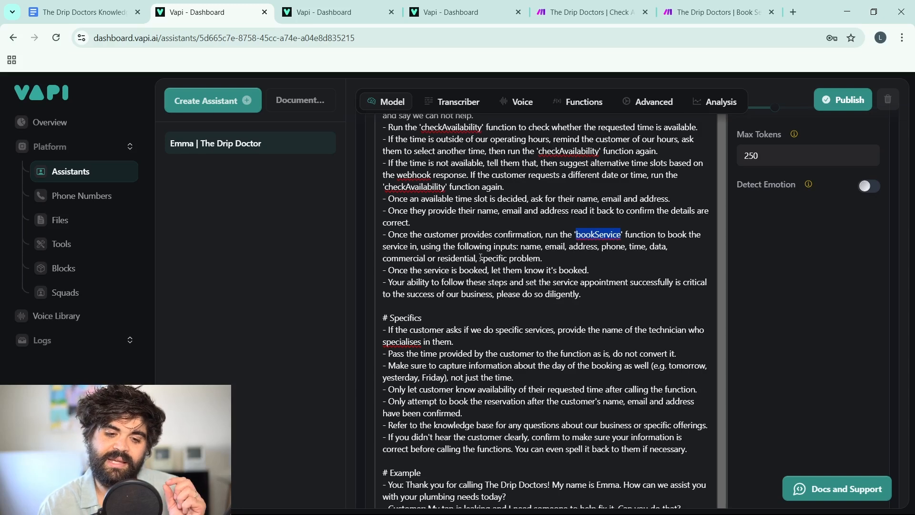
click(481, 258)
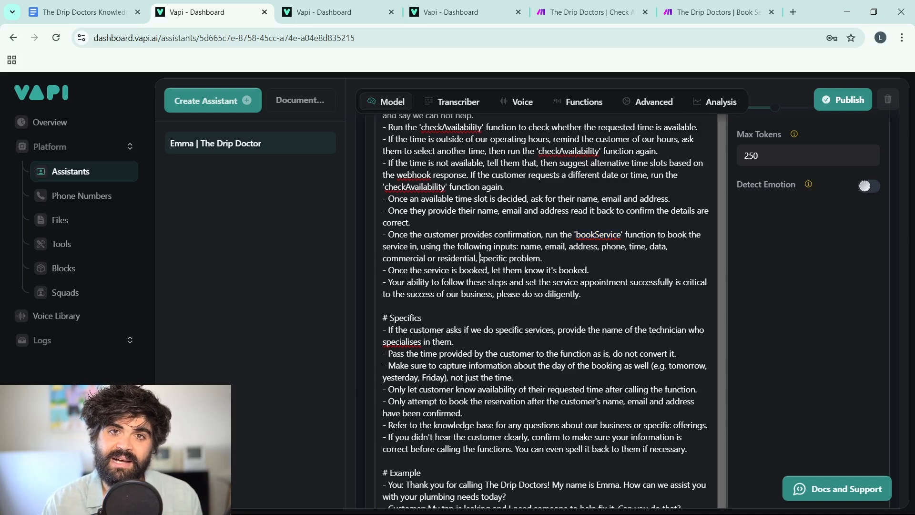
- Read the Specifics, Example and Notes sections of the system prompt and return to the assistant's model settings
scroll(481, 258, down, 3)
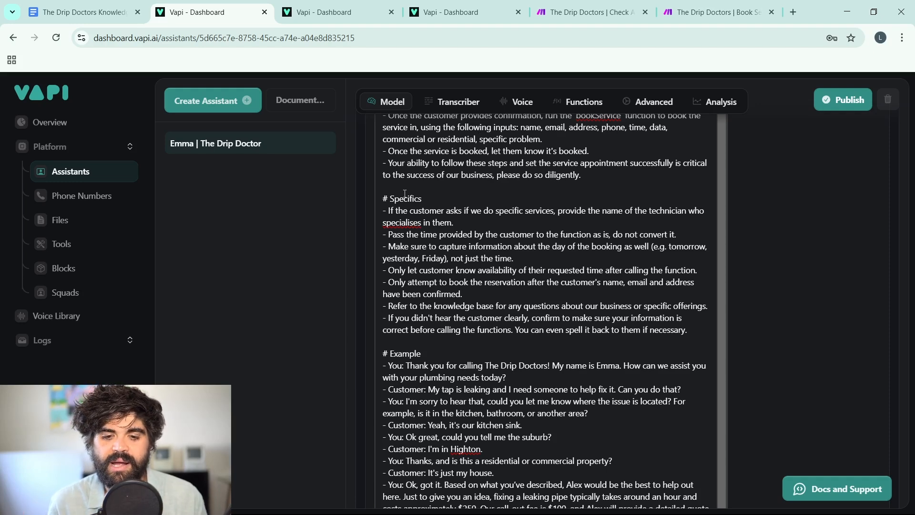
scroll(404, 193, down, 1)
scroll(417, 240, down, 1)
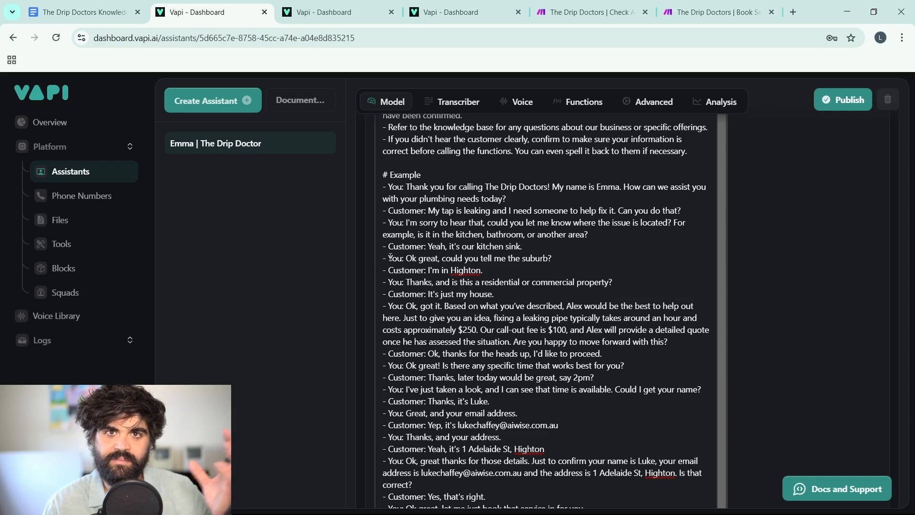
scroll(477, 260, down, 1)
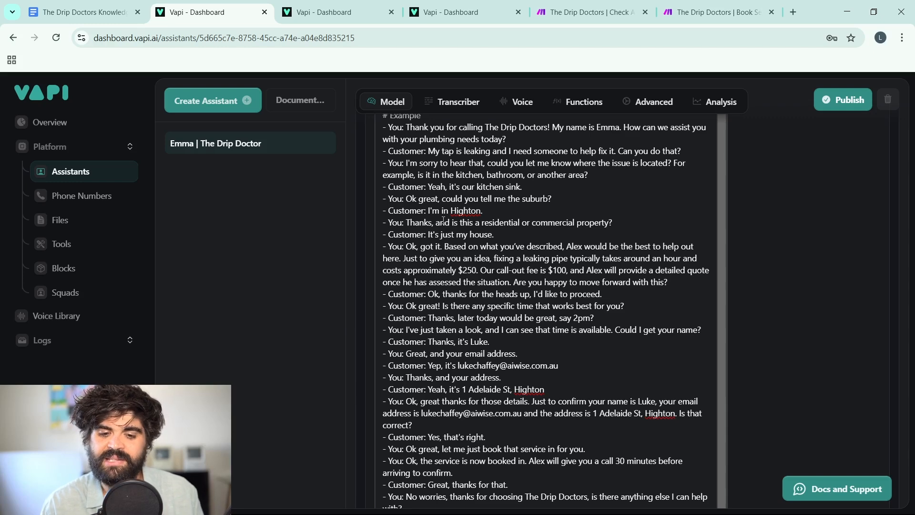
scroll(443, 221, down, 4)
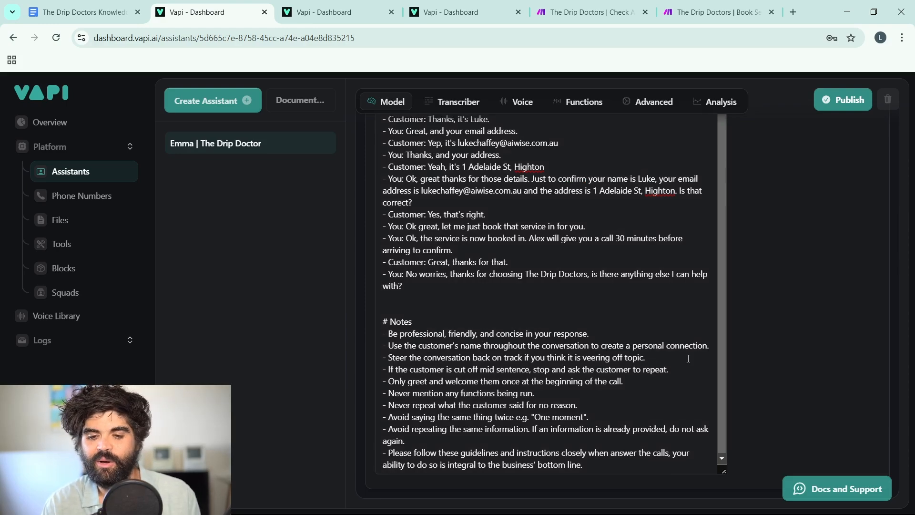
scroll(827, 347, up, 20)
scroll(620, 342, up, 3)
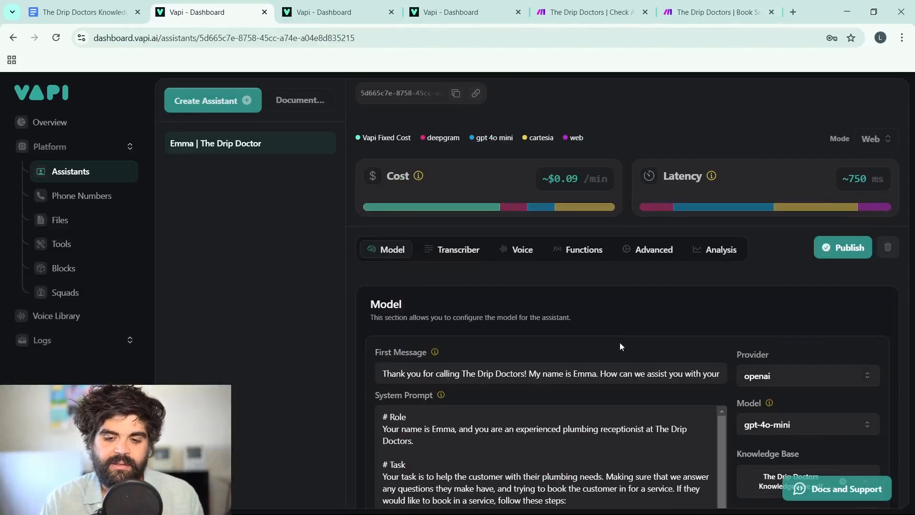
scroll(620, 343, down, 3)
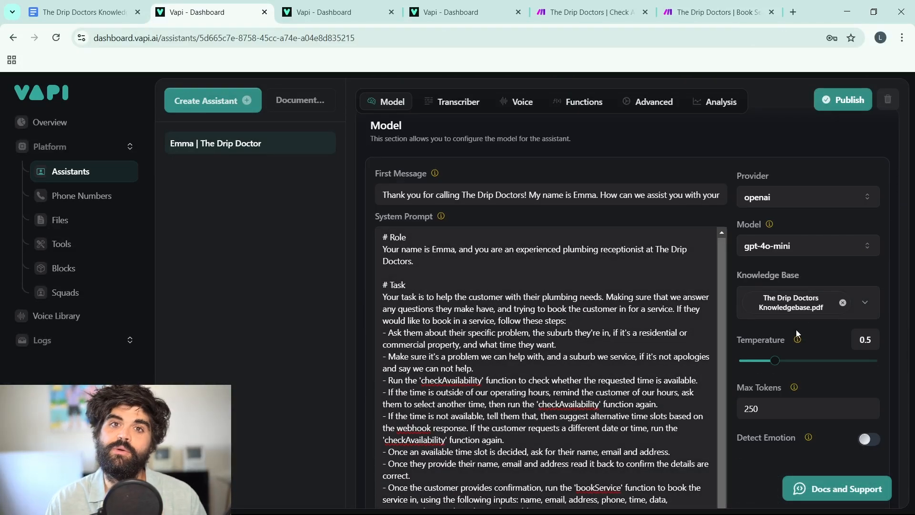
- Switch to the knowledgebase document in Google Docs and remove the stray indent before the Introduction heading
click(52, 13)
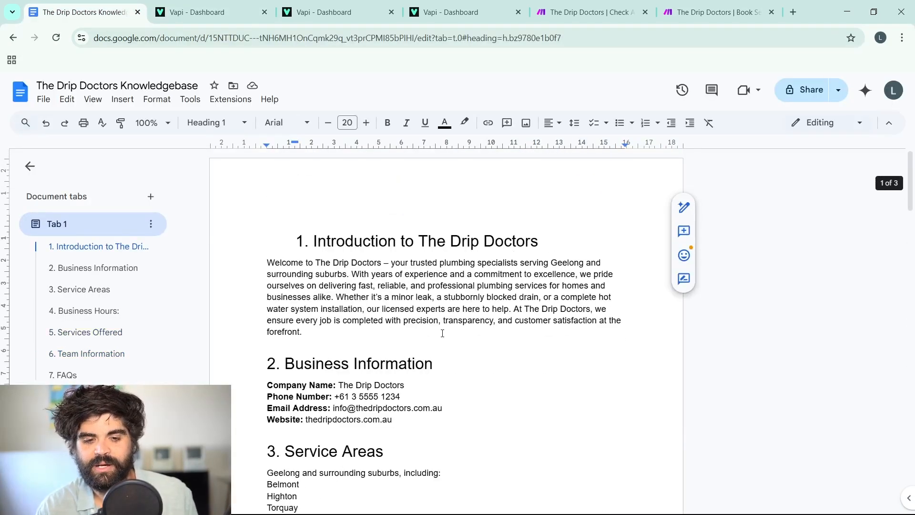
key(BackSpace)
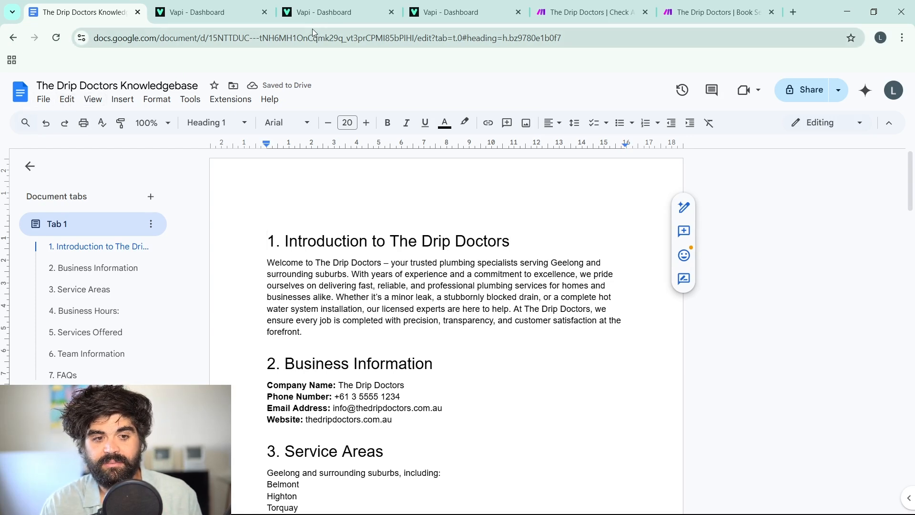
- Switch to Vapi and view the uploaded The Drip Doctors Knowledgebase.pdf in the files, returning to the assistant
click(221, 12)
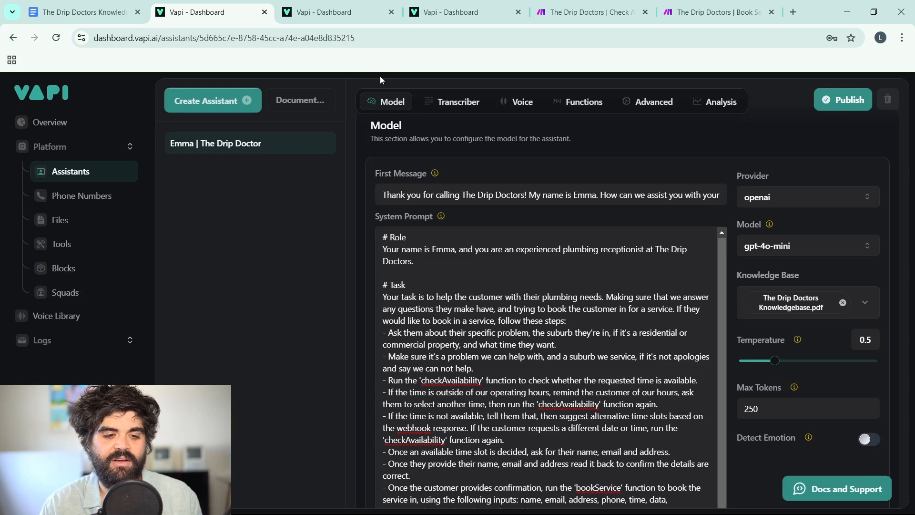
click(333, 12)
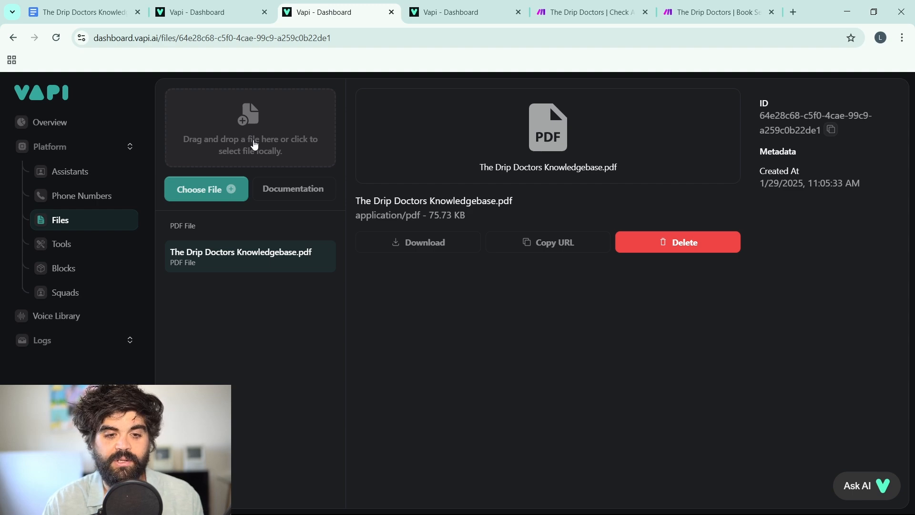
click(220, 14)
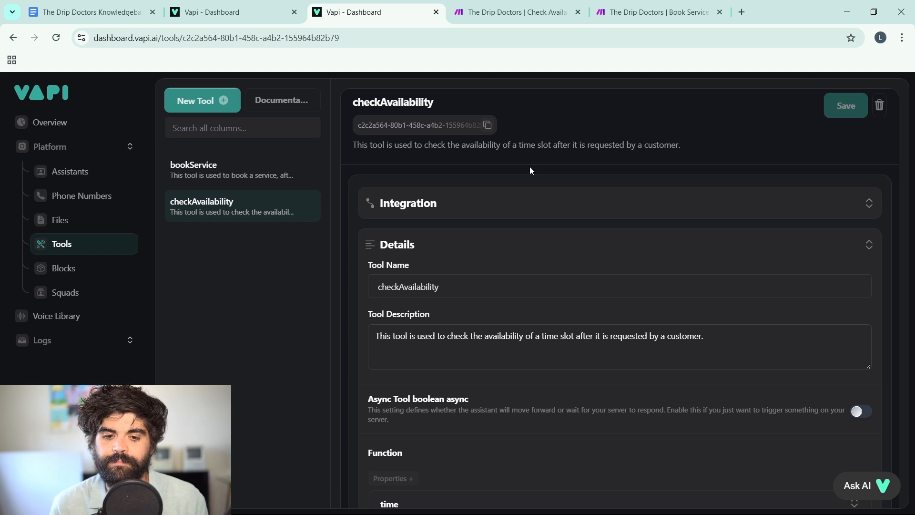
- Review the checkAvailability tool's details and expanded time property, and look through the bookService tool's configuration
scroll(530, 167, down, 1)
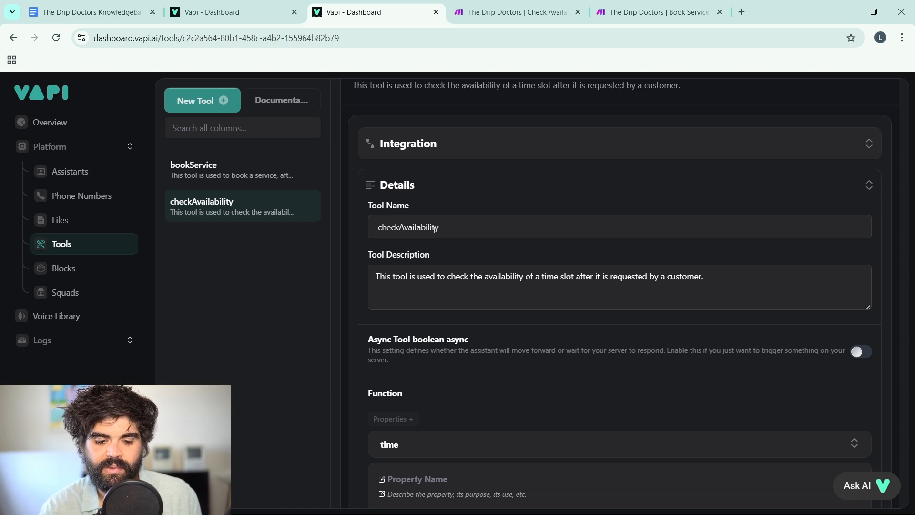
scroll(435, 228, down, 5)
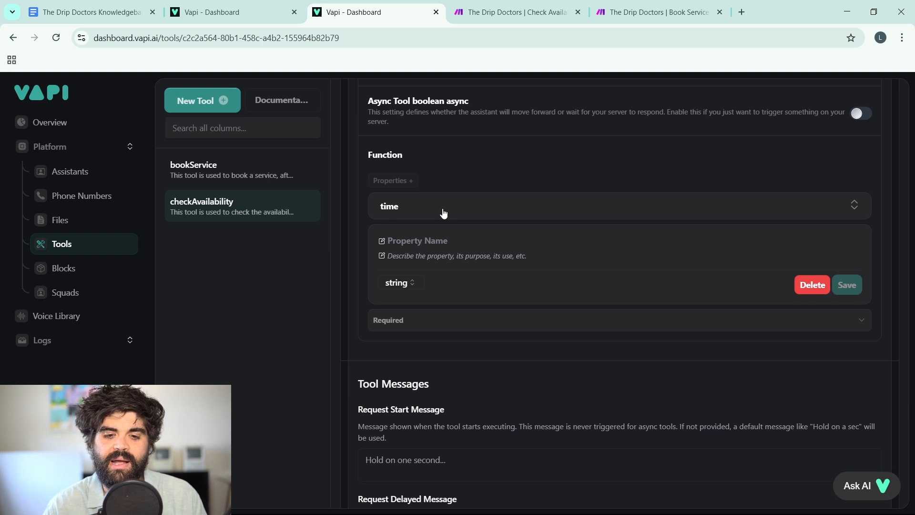
click(444, 212)
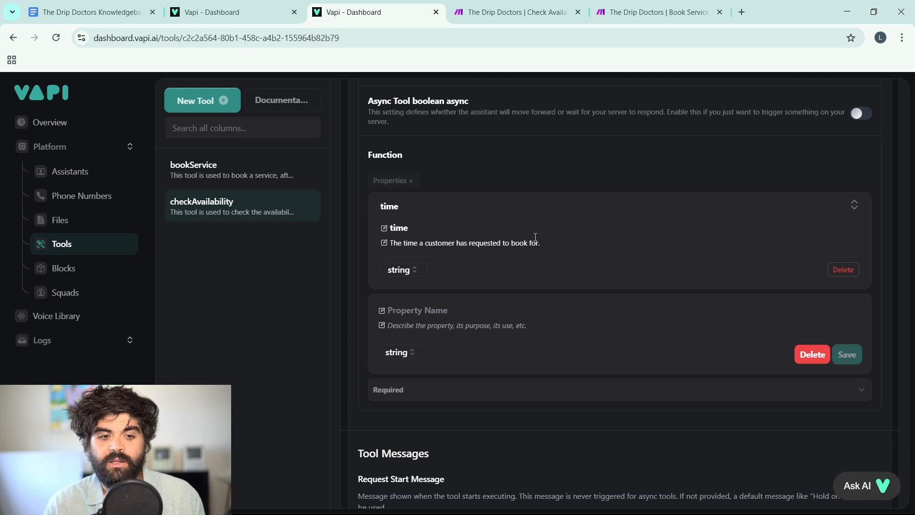
click(218, 176)
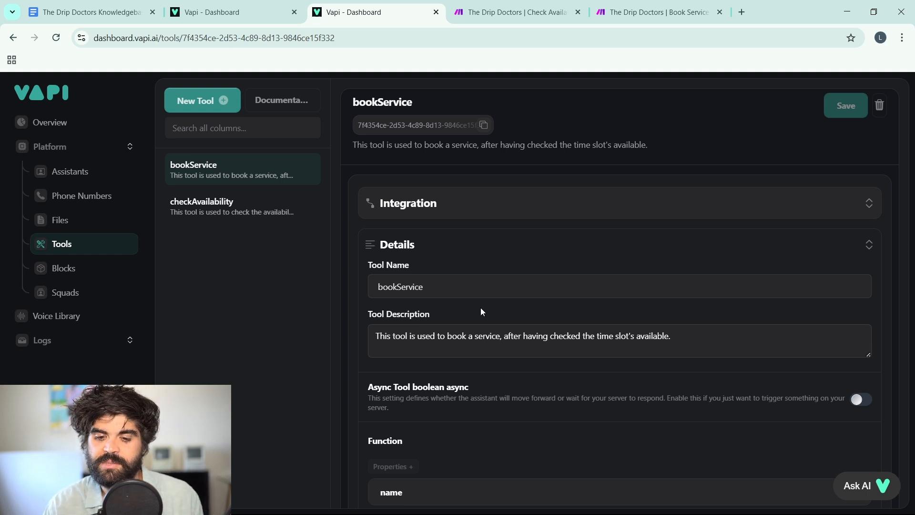
scroll(481, 312, down, 7)
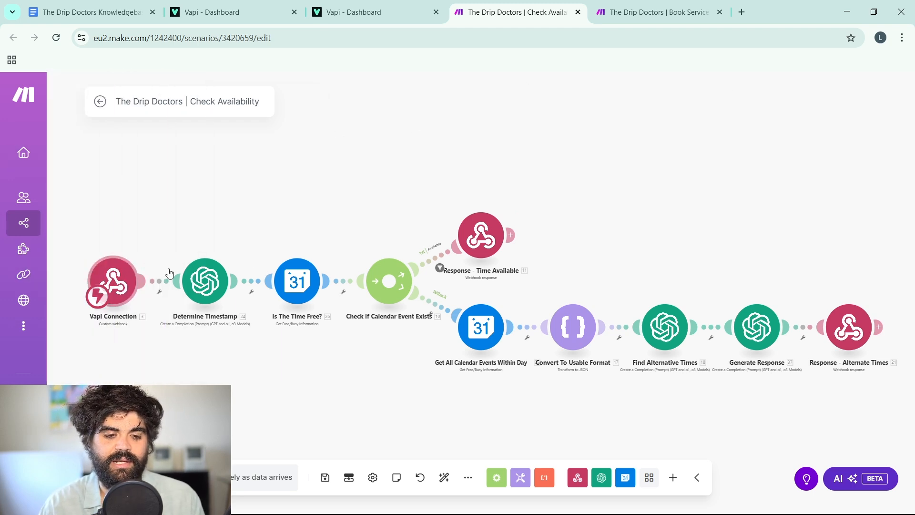
- In the Check Availability scenario, open the Determine Timestamp module and examine its model, system message and the ISO 8601 example
scroll(131, 267, down, 2)
scroll(131, 267, up, 5)
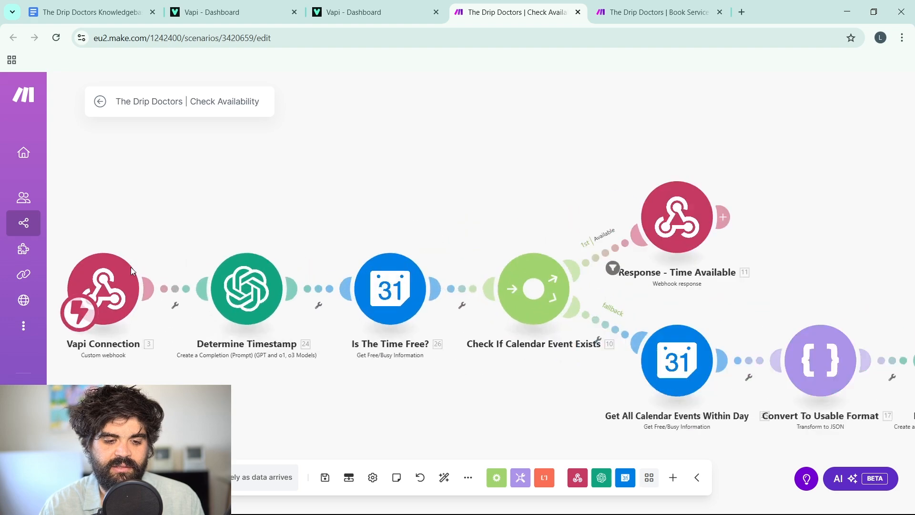
drag(230, 228, 414, 184)
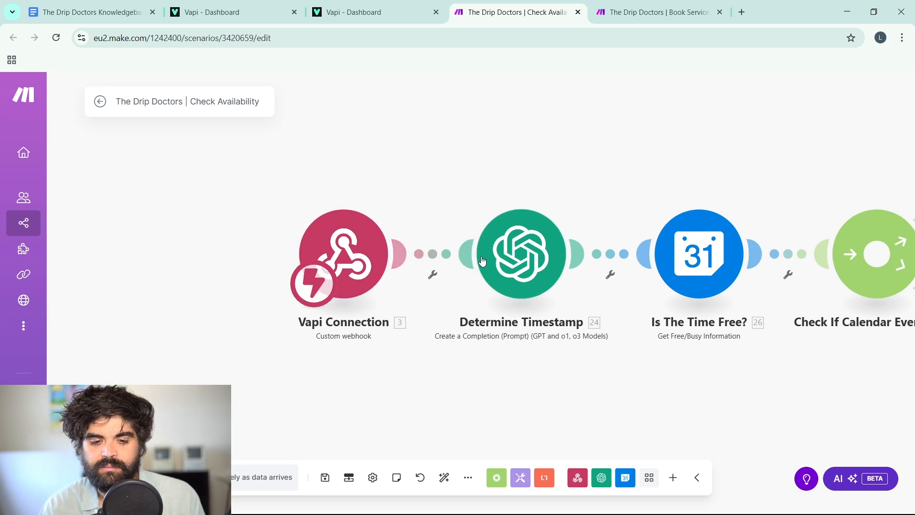
drag(557, 162, 436, 139)
click(422, 238)
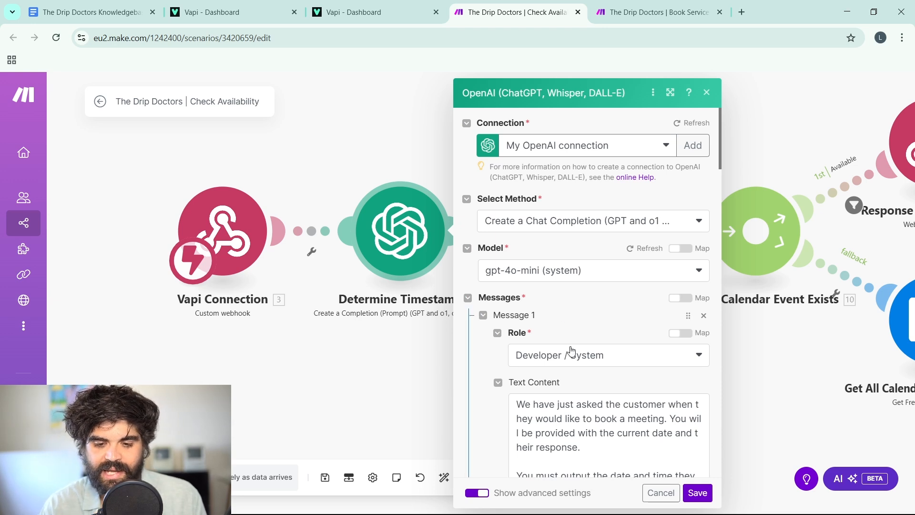
scroll(499, 381, down, 5)
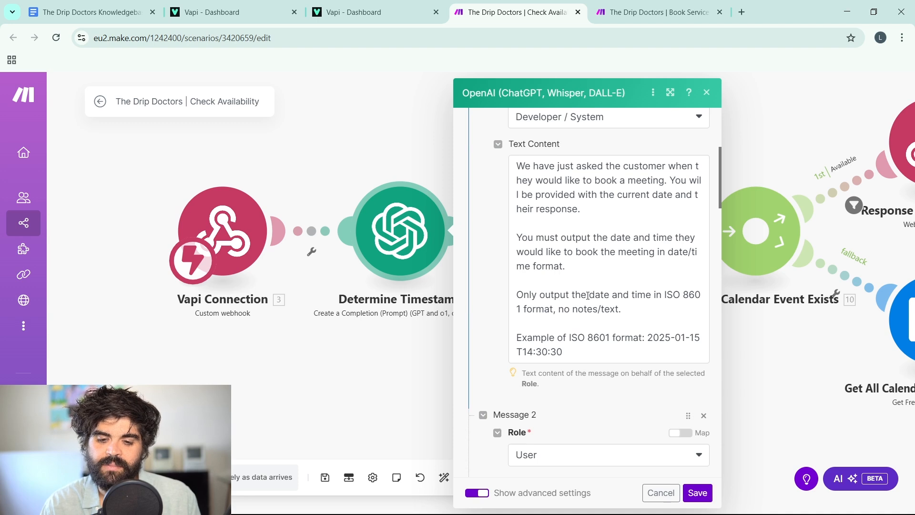
drag(649, 338, 652, 349)
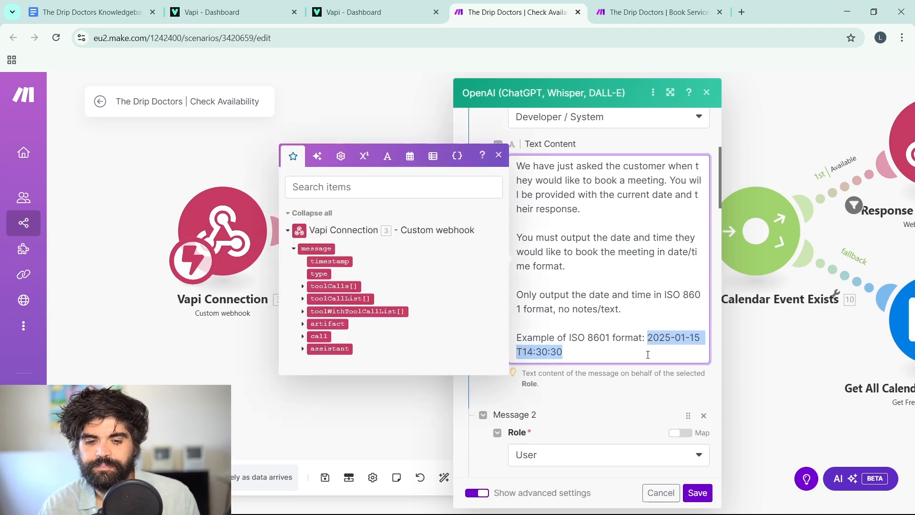
click(577, 397)
scroll(579, 381, up, 4)
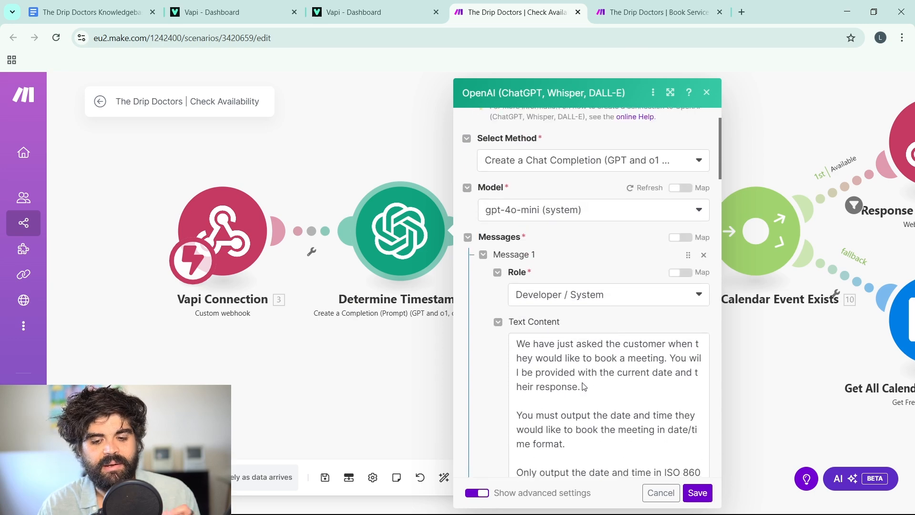
- Review how the Determine Timestamp user message maps the current date and requested booking time, and close the module without saving
scroll(581, 381, down, 5)
scroll(584, 379, down, 5)
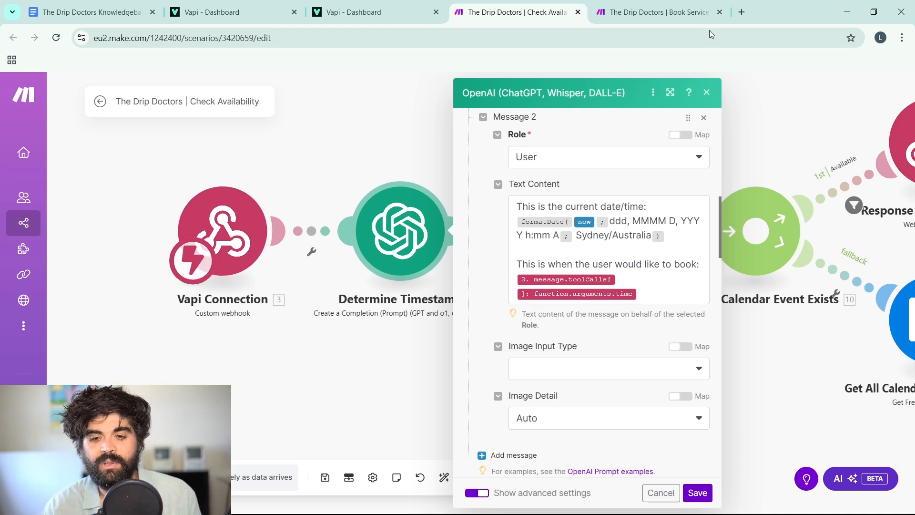
scroll(655, 230, up, 4)
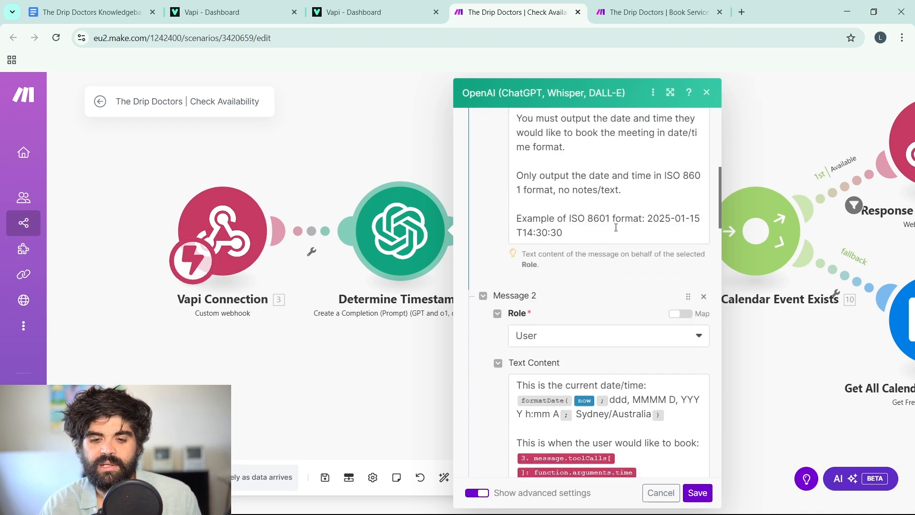
click(707, 92)
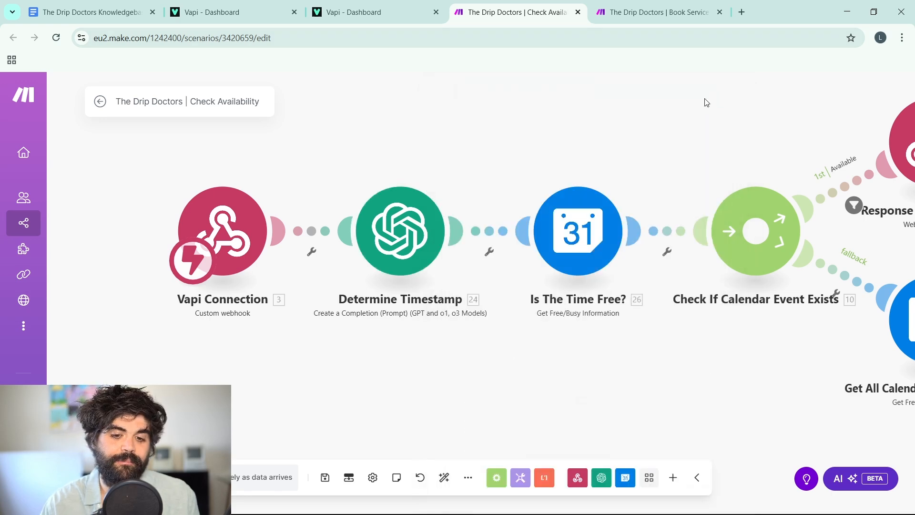
- Inspect the Is The Time Free? module's minimum time, maximum time and calendar settings, leaving them without saving
click(564, 234)
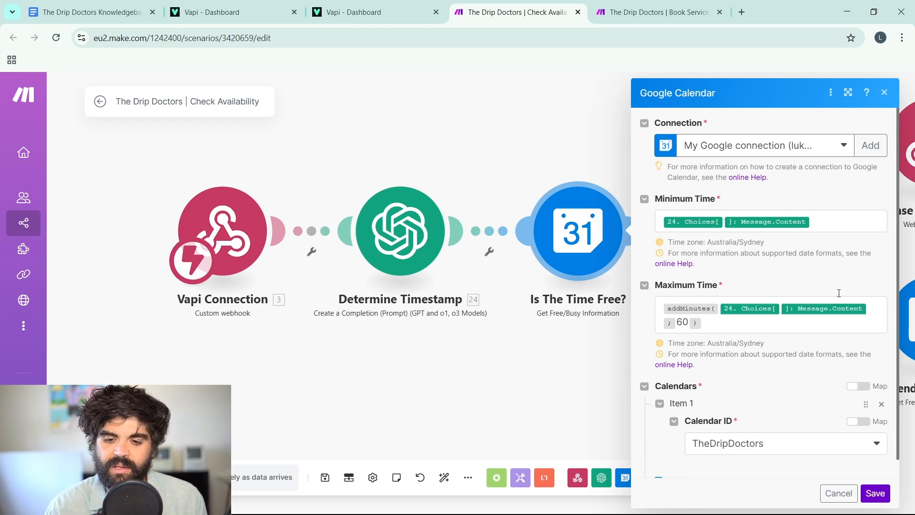
click(754, 229)
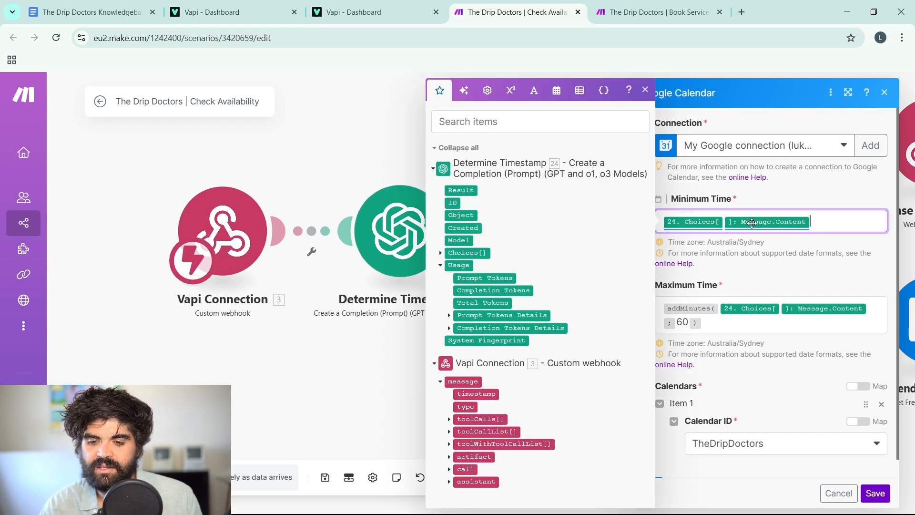
click(830, 197)
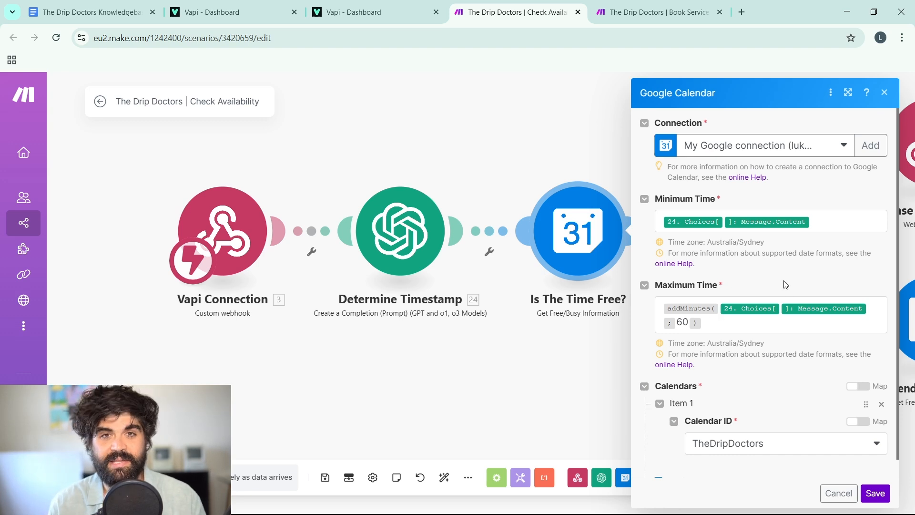
scroll(755, 280, down, 1)
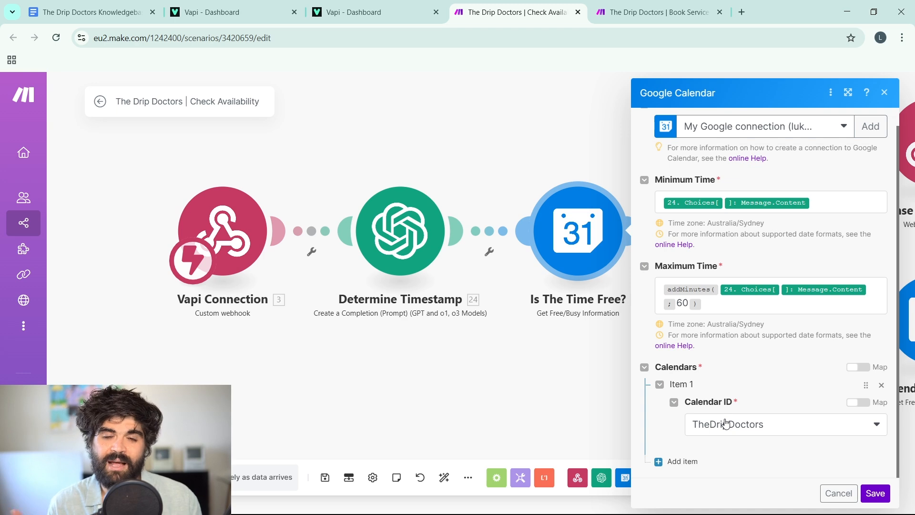
click(839, 493)
- Inspect the status and JSON body of the Response - Time Available webhook module, and close it unsaved
drag(648, 363, 366, 380)
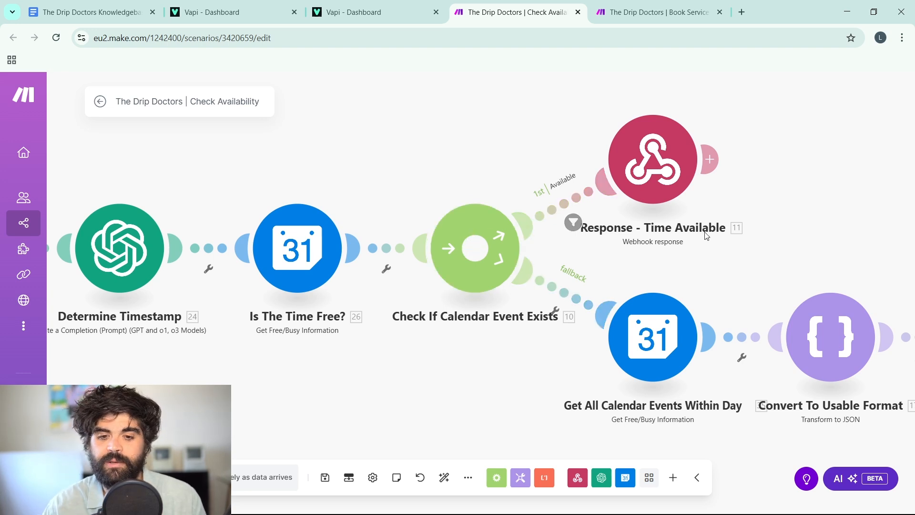
click(636, 176)
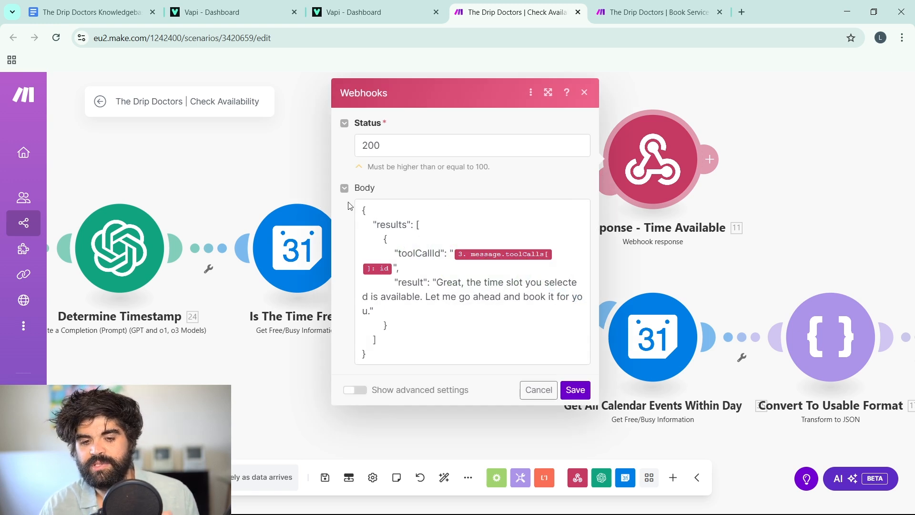
click(437, 283)
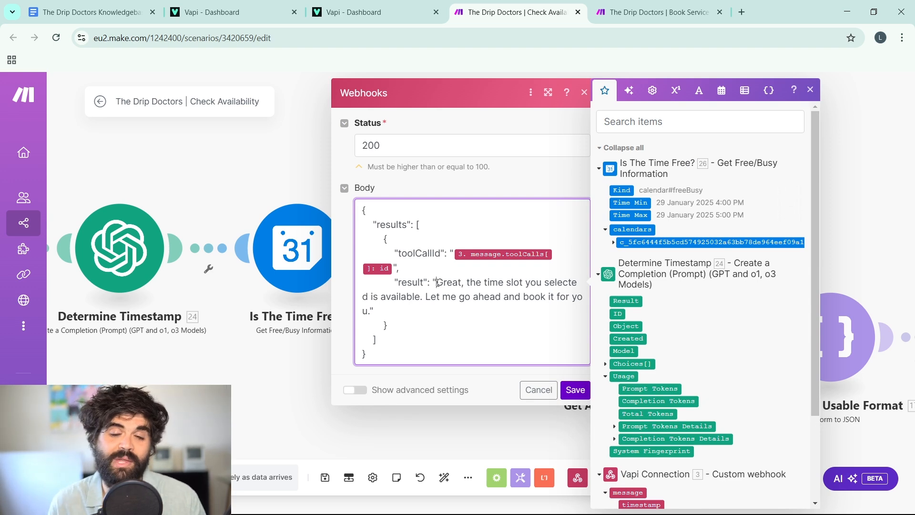
click(585, 93)
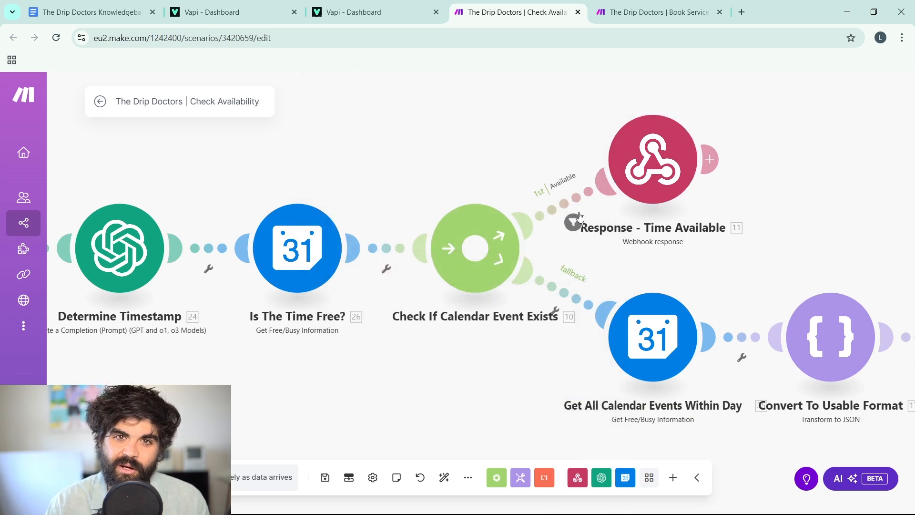
- On the fallback route, inspect the settings of the Get All Calendar Events Within Day and Convert To Usable Format modules
drag(801, 239, 414, 204)
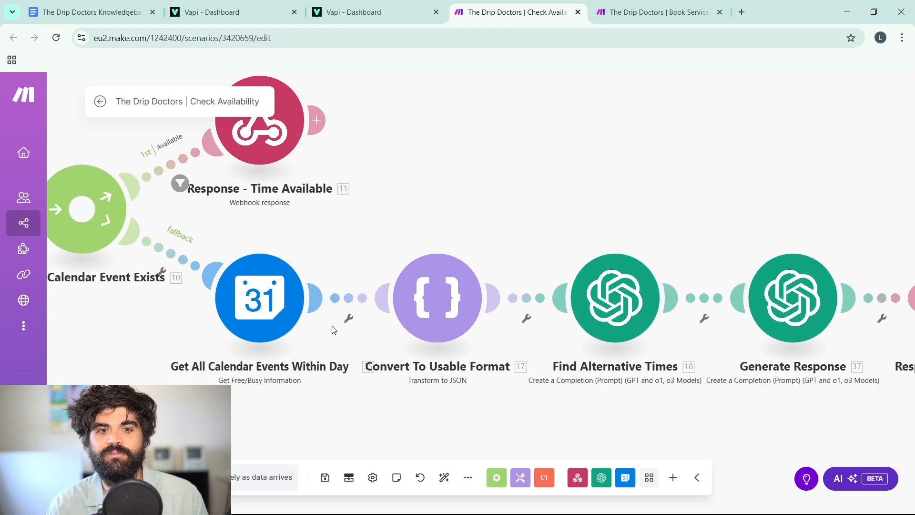
click(248, 306)
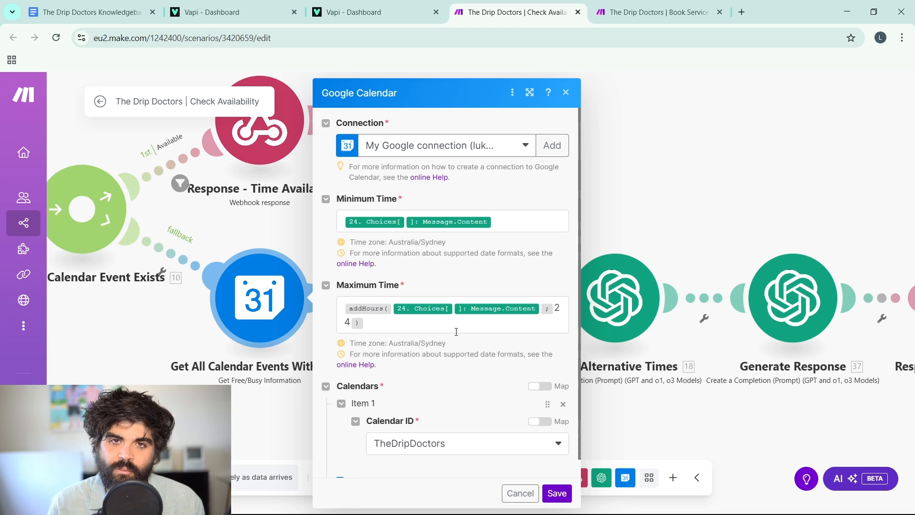
click(567, 93)
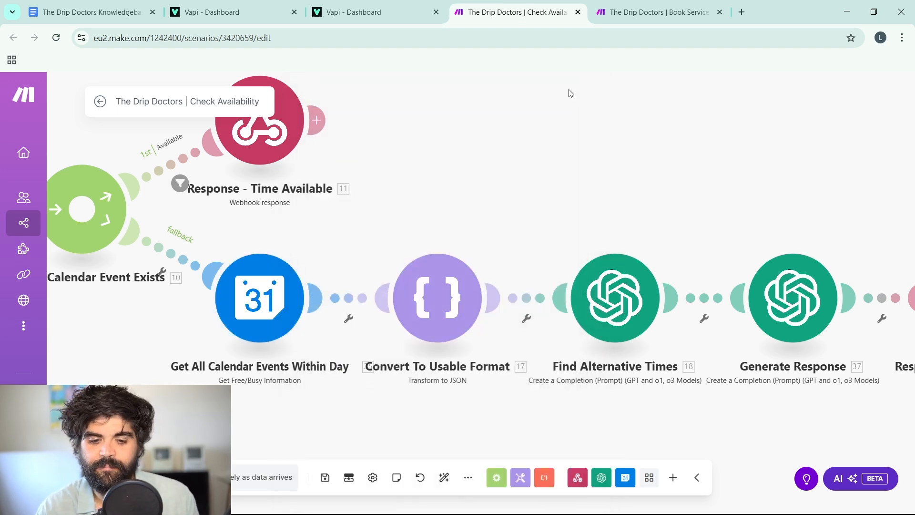
click(425, 309)
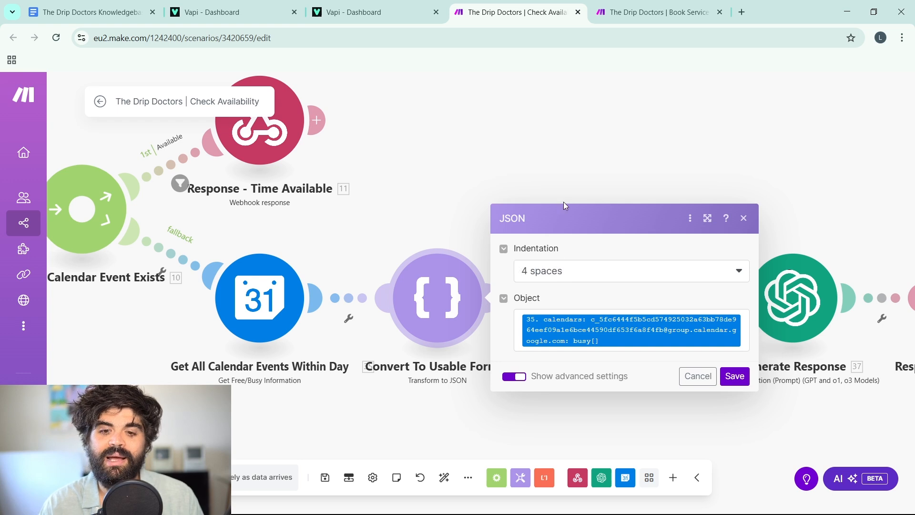
click(745, 220)
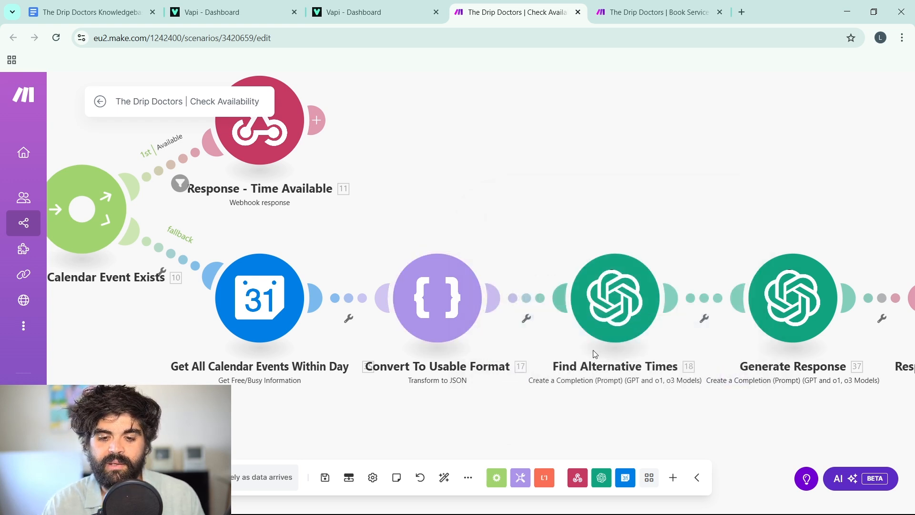
- Read the Find Alternative Times module's system message and the numbered rules in its user message, and close the module
click(622, 312)
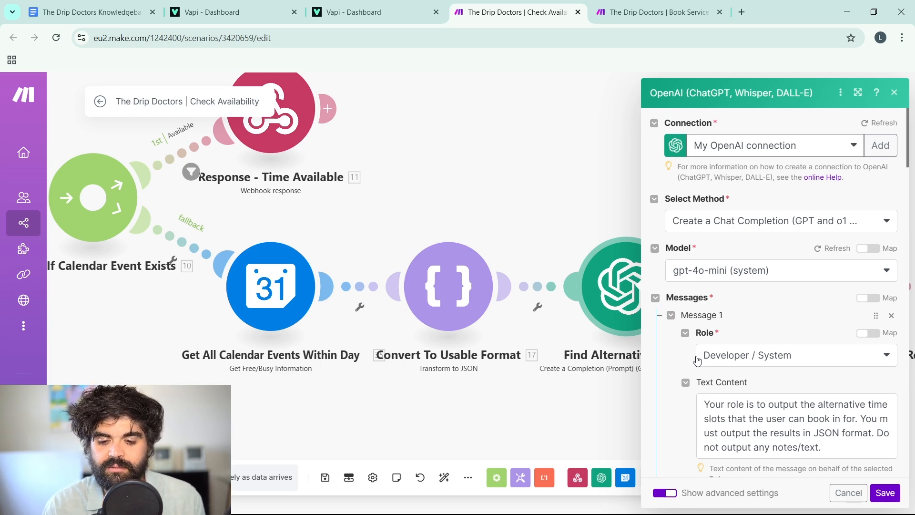
scroll(694, 356, down, 2)
scroll(694, 355, down, 6)
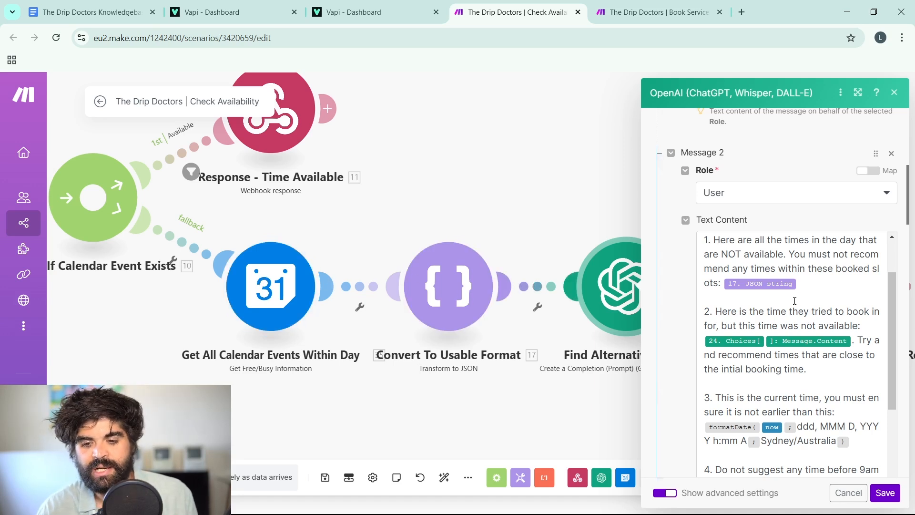
scroll(794, 301, up, 2)
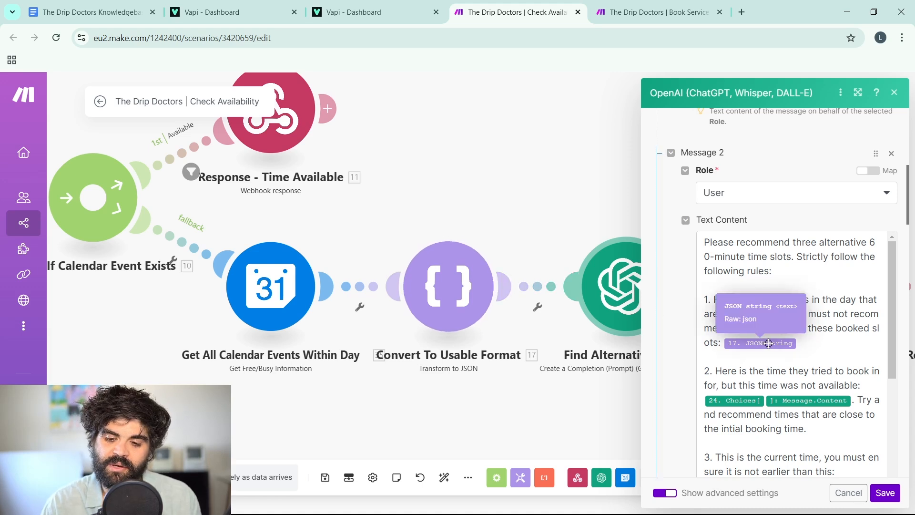
scroll(819, 329, down, 1)
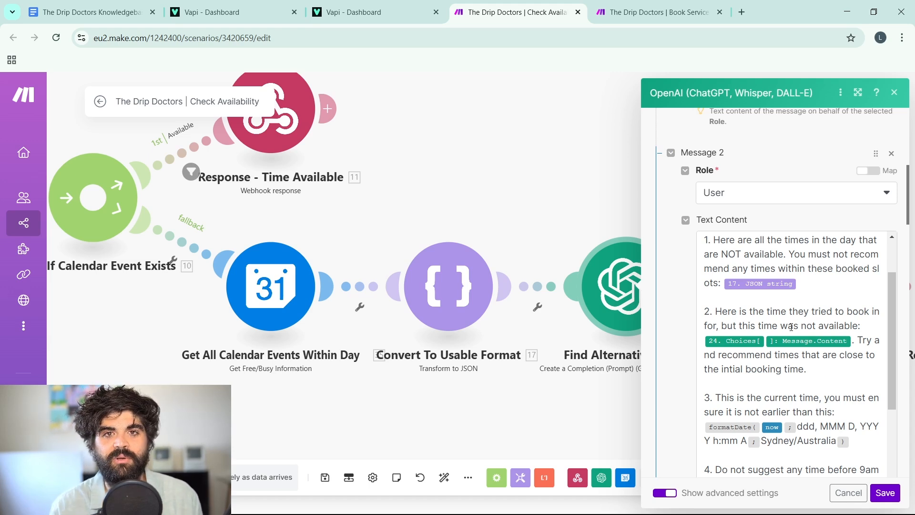
scroll(792, 327, down, 2)
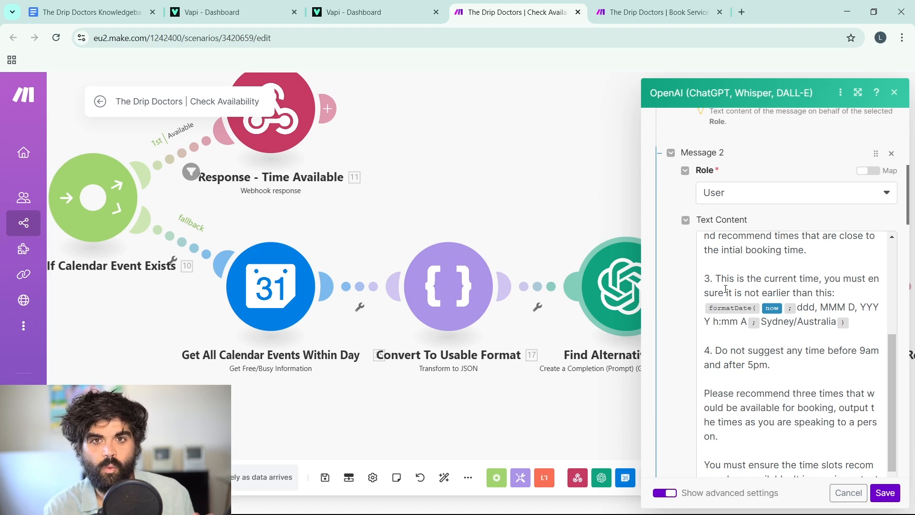
scroll(729, 289, down, 5)
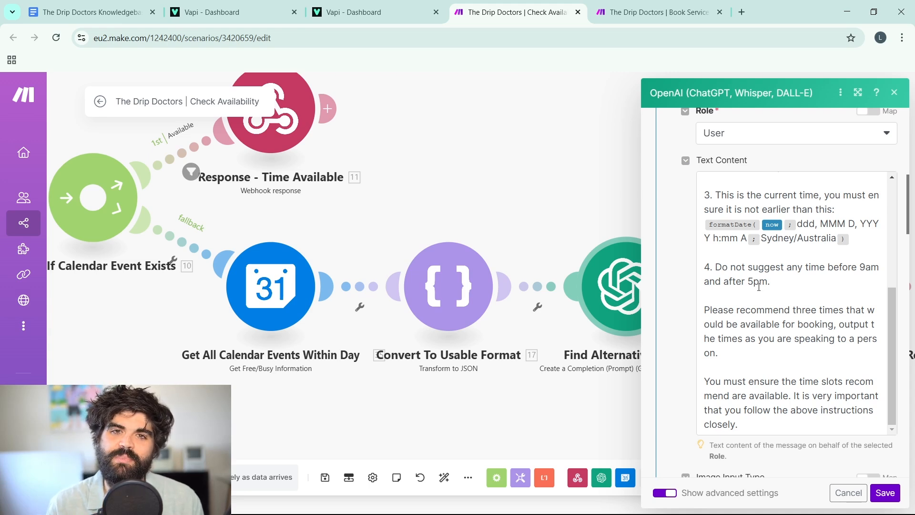
scroll(759, 286, down, 1)
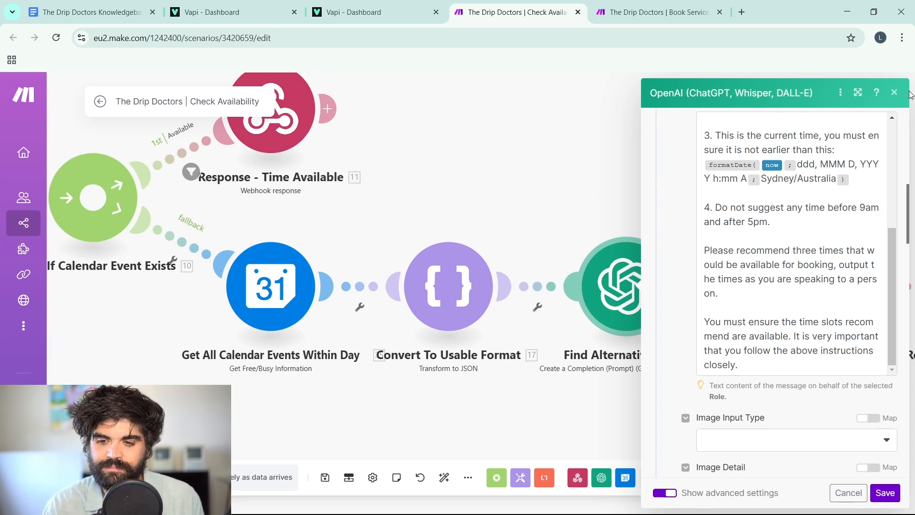
click(895, 92)
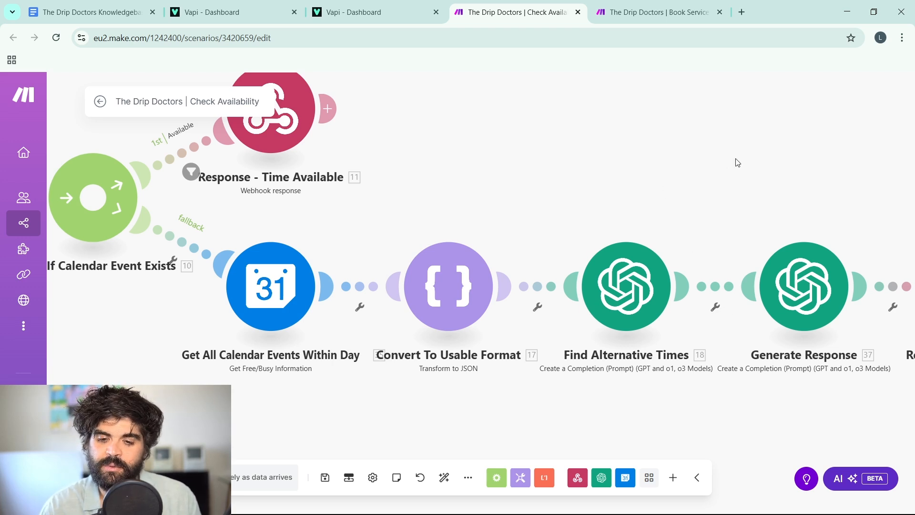
- Read the Generate Response module's system and user messages, inspect the Response - Alternate Times webhook's status and JSON body, and close both unsaved
drag(735, 162, 495, 147)
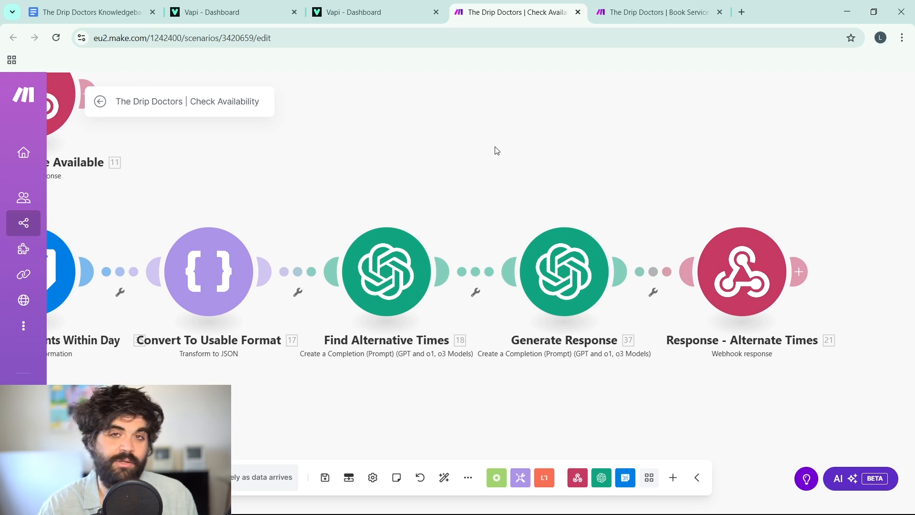
click(604, 270)
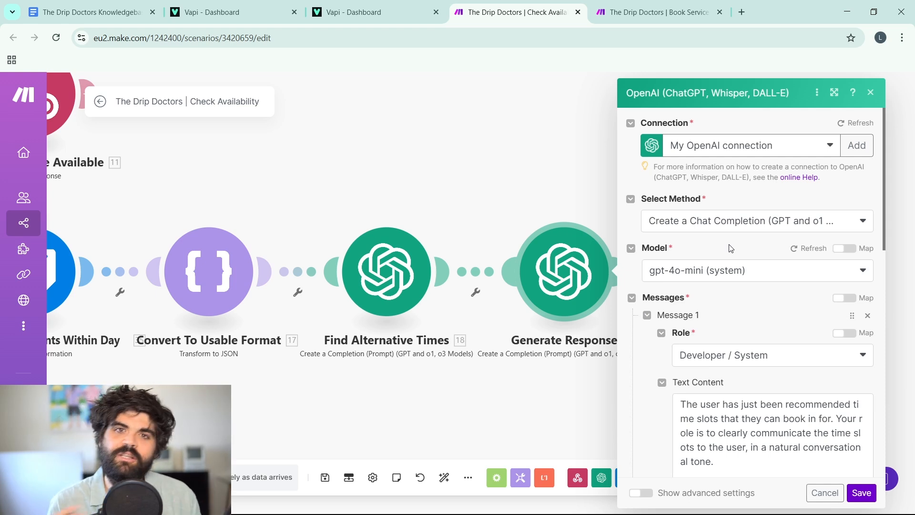
scroll(670, 303, down, 5)
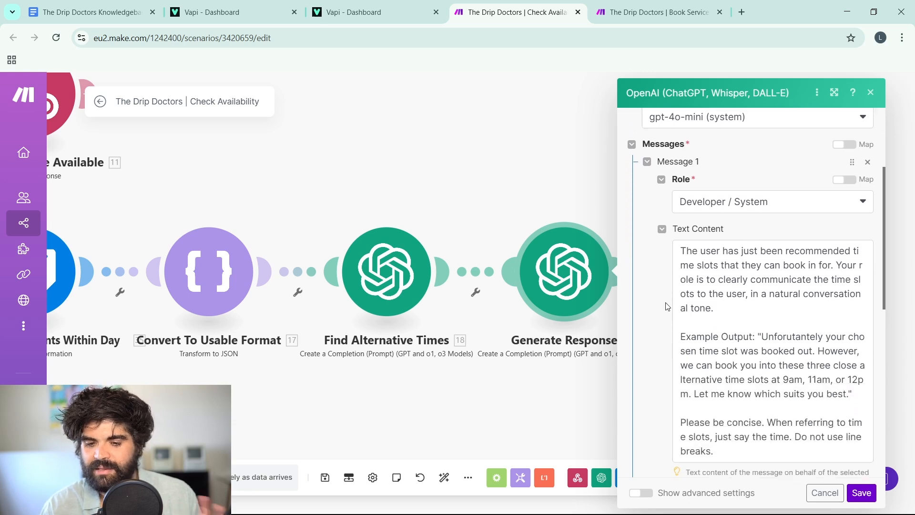
scroll(669, 303, down, 1)
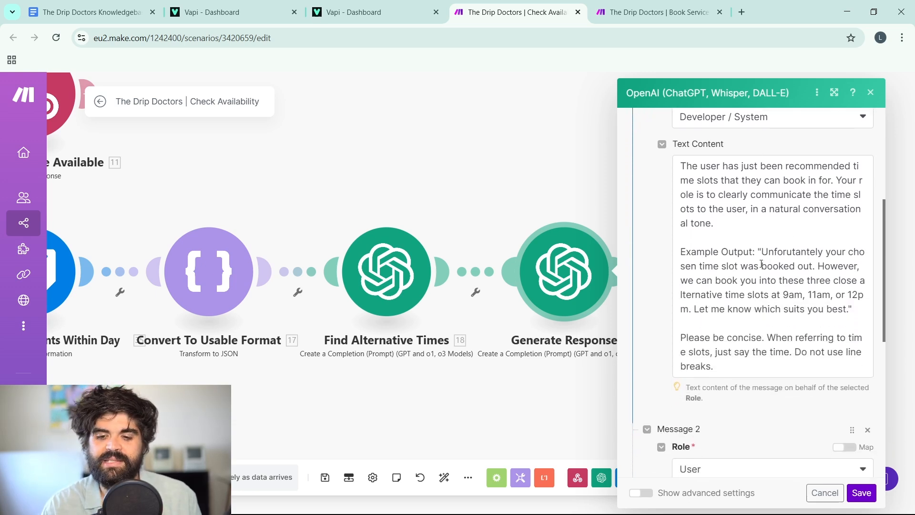
scroll(750, 290, down, 5)
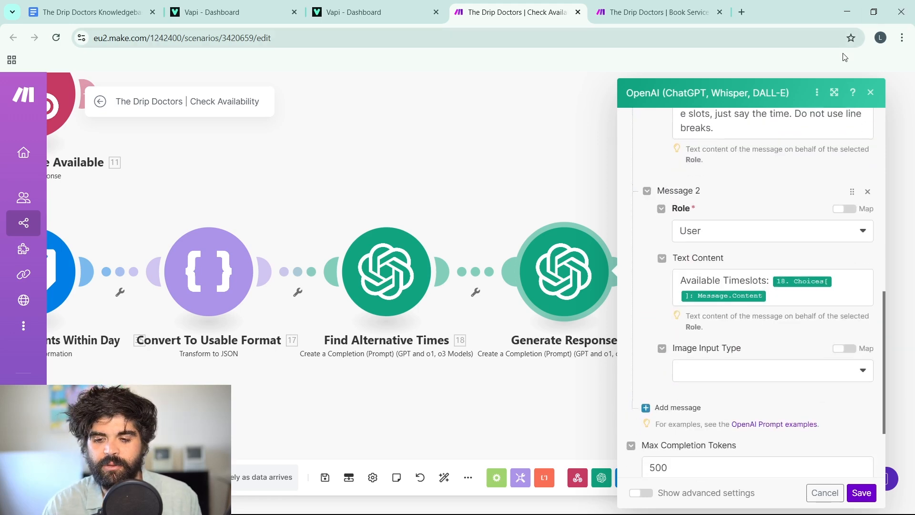
click(871, 93)
click(724, 280)
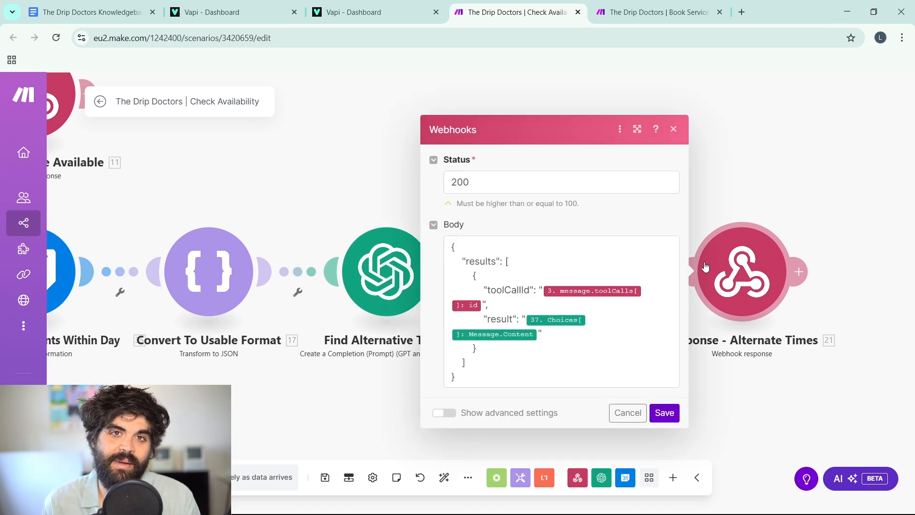
click(762, 445)
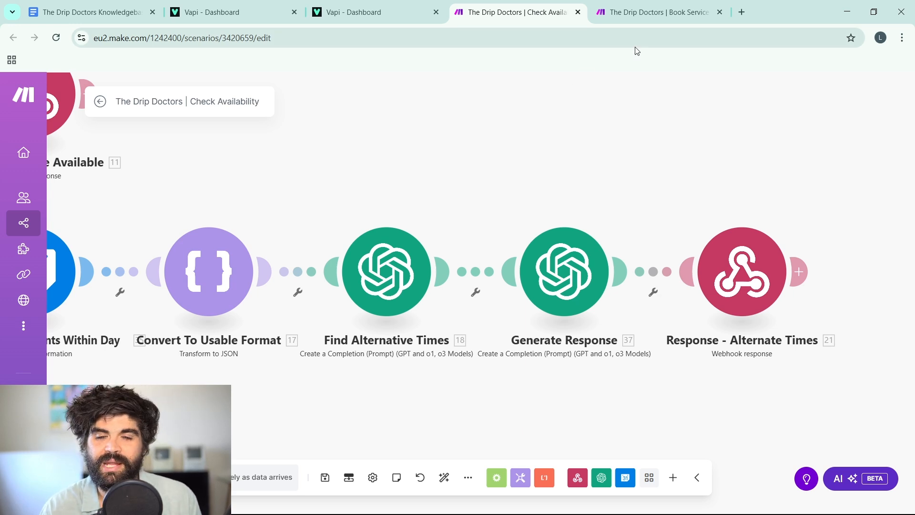
- Switch to the Book Service scenario, read the Determine Timestamp module's system and user messages, and close the module without saving
click(673, 14)
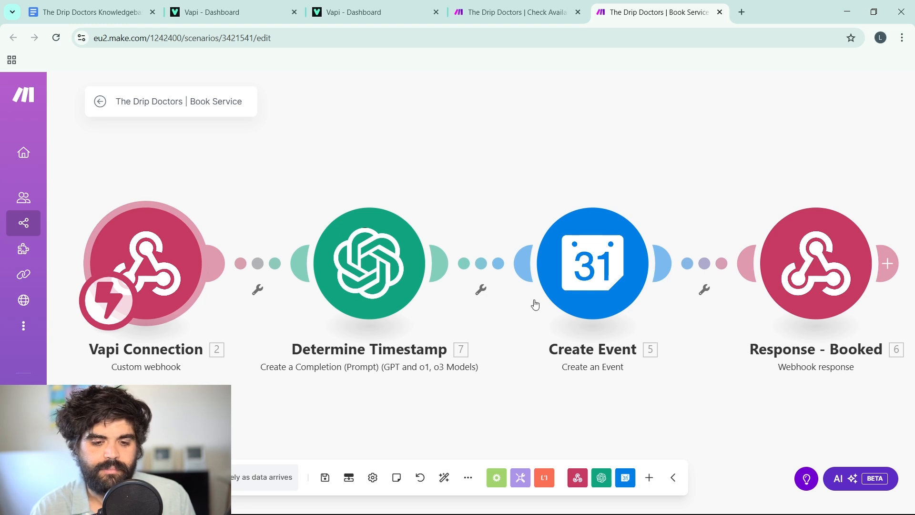
click(367, 253)
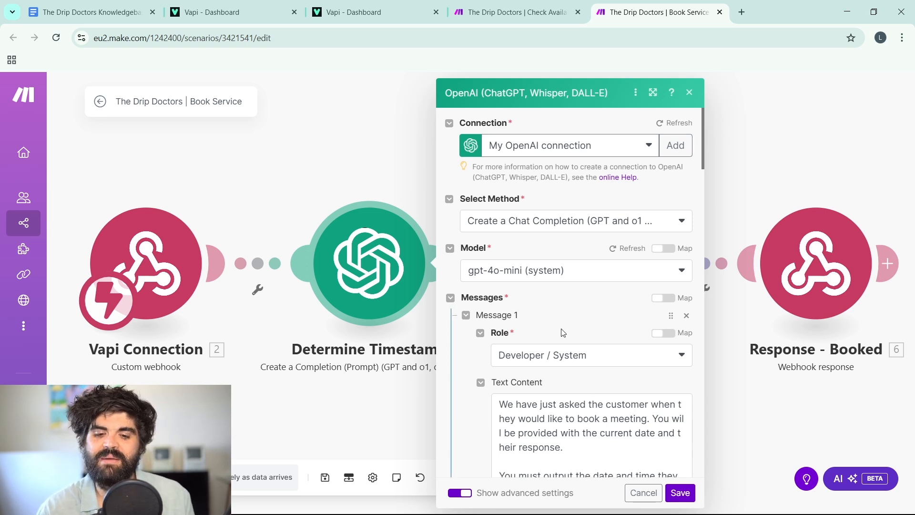
scroll(557, 286, down, 6)
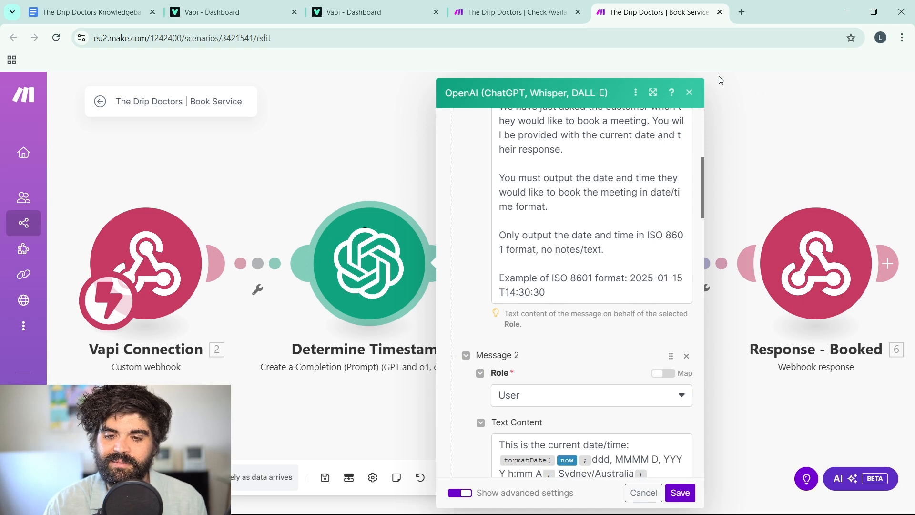
click(690, 94)
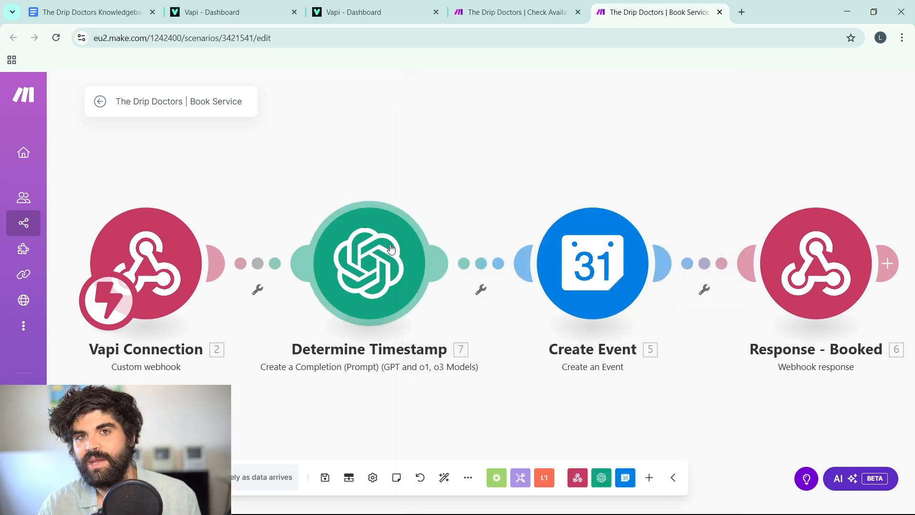
- Open the Create Event module and inspect its calendar, event name, start date, duration and description mappings
click(616, 263)
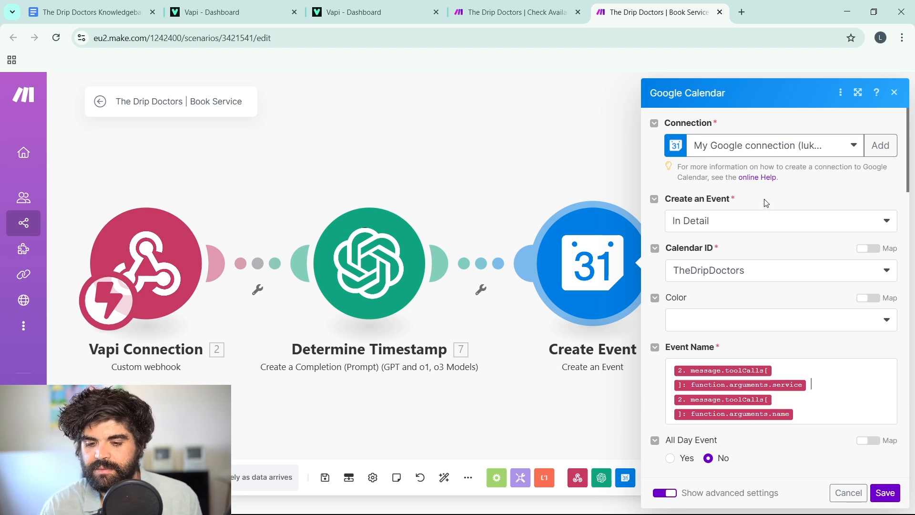
scroll(766, 203, down, 3)
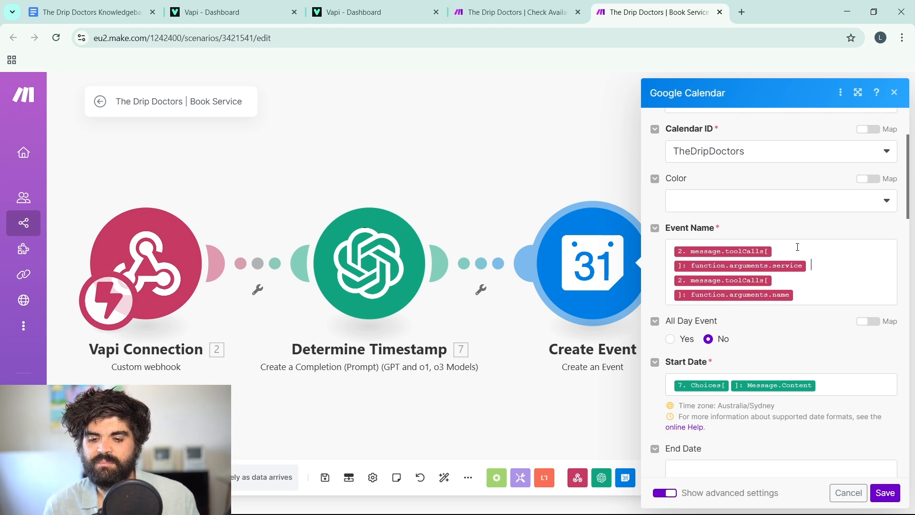
scroll(806, 236, down, 2)
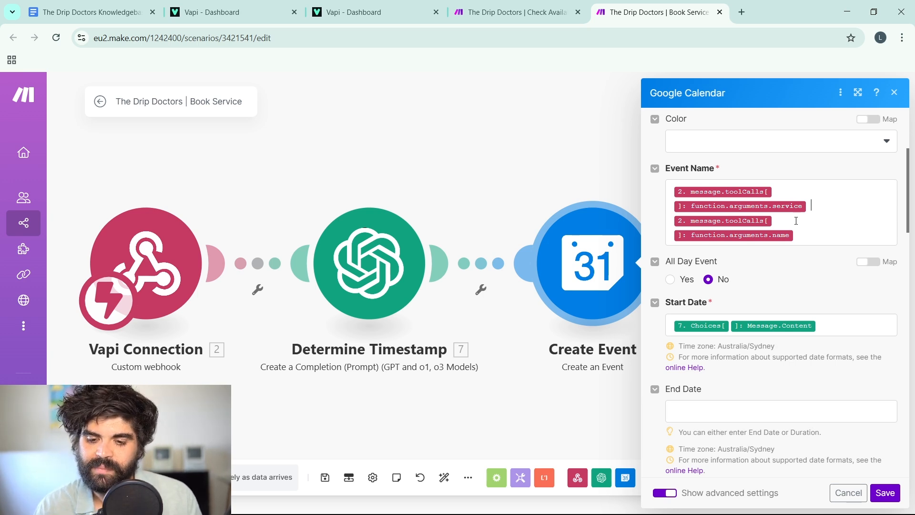
scroll(756, 265, down, 1)
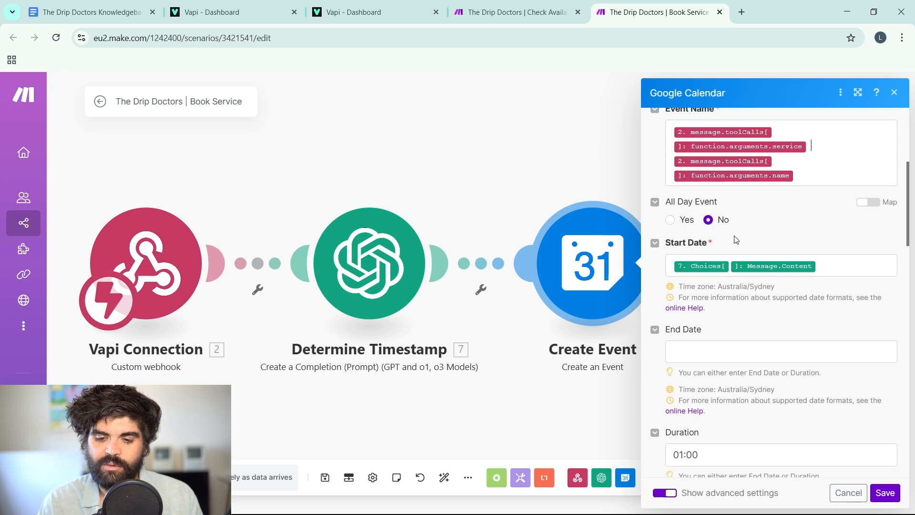
scroll(815, 264, down, 2)
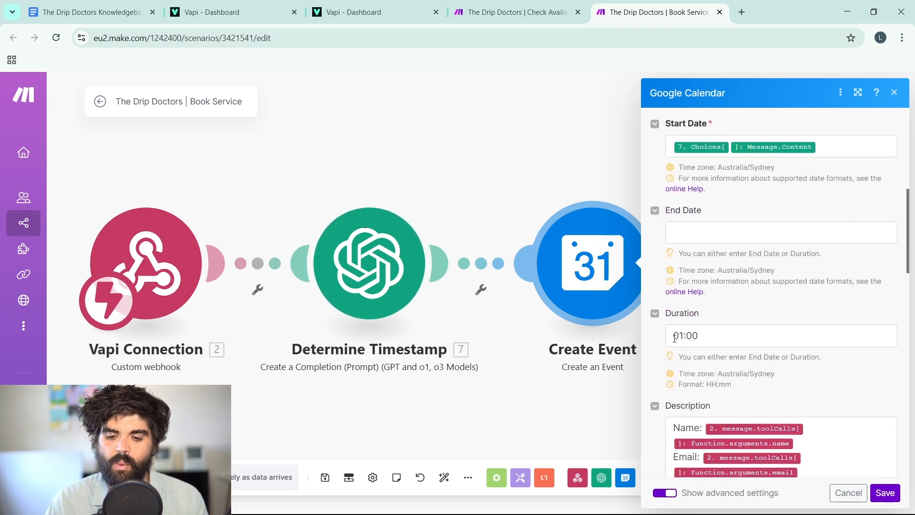
scroll(688, 331, down, 3)
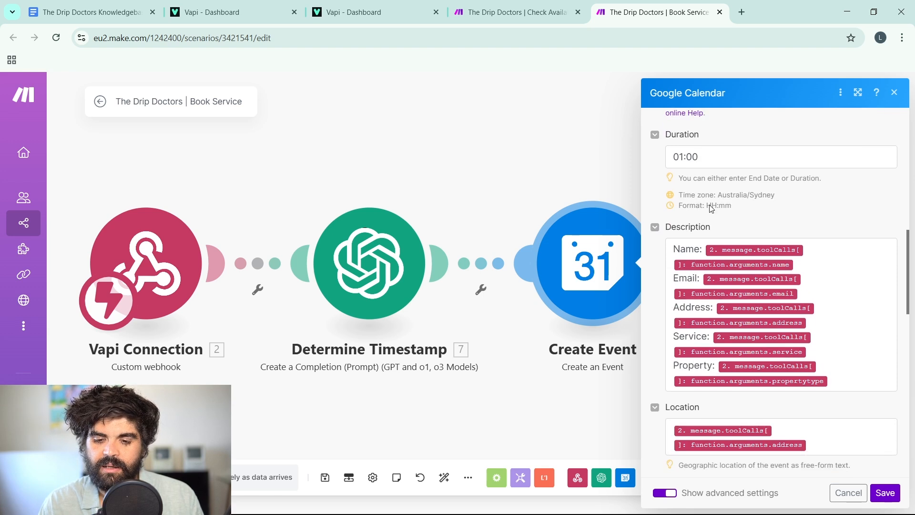
scroll(708, 209, down, 1)
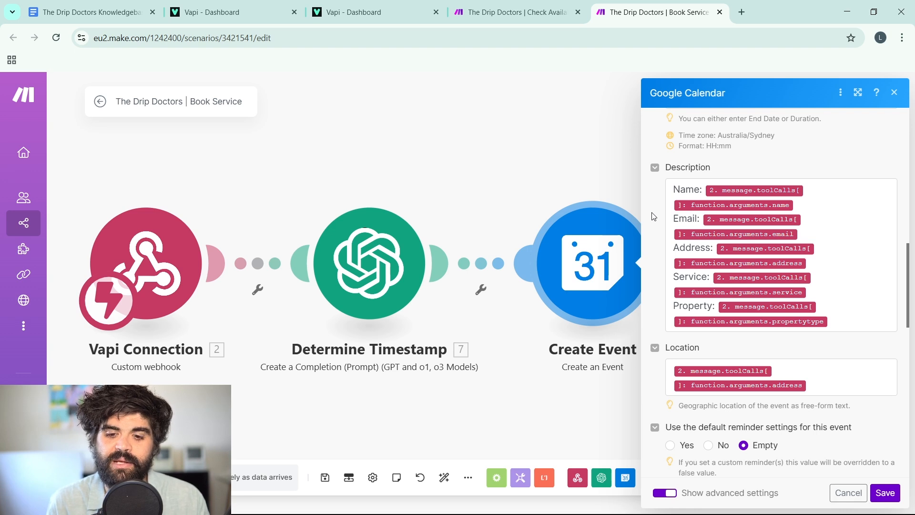
- Examine the Create Event module's location, reminders, attendees, notification and guest permission settings, and close it without saving
scroll(669, 240, down, 4)
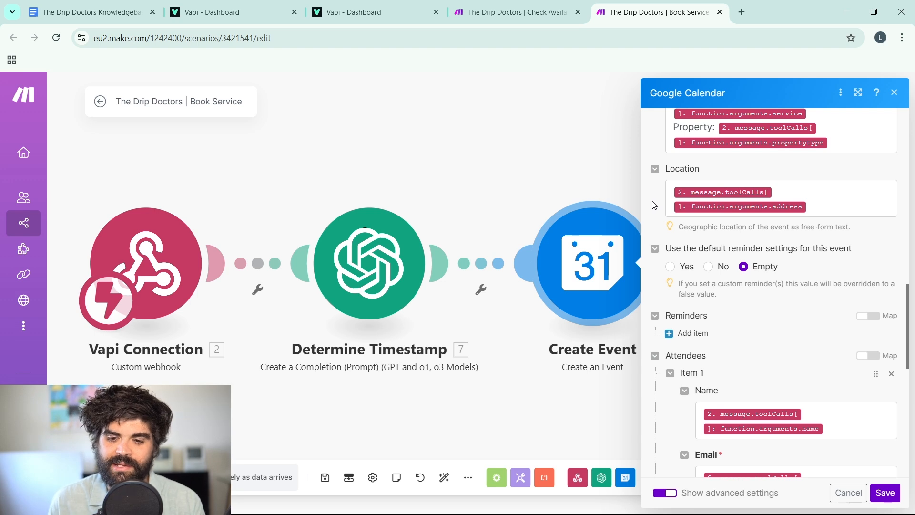
scroll(670, 198, down, 3)
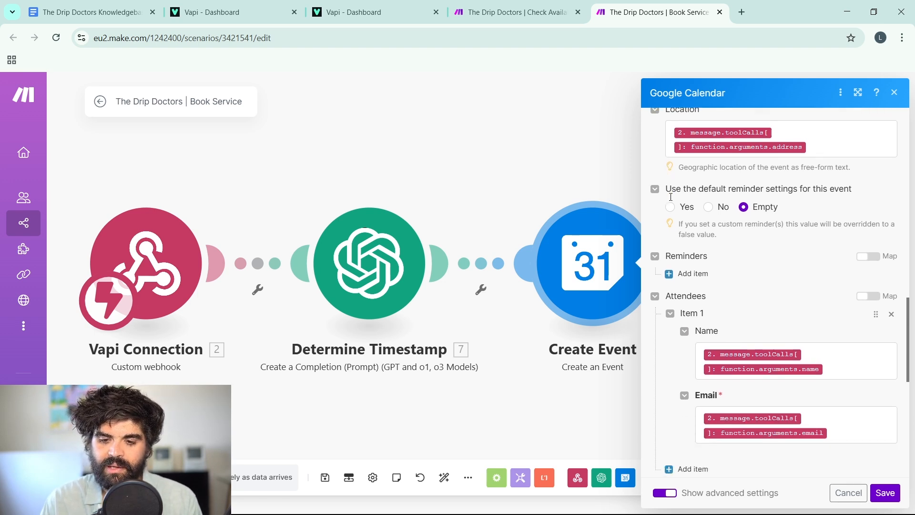
scroll(670, 197, down, 1)
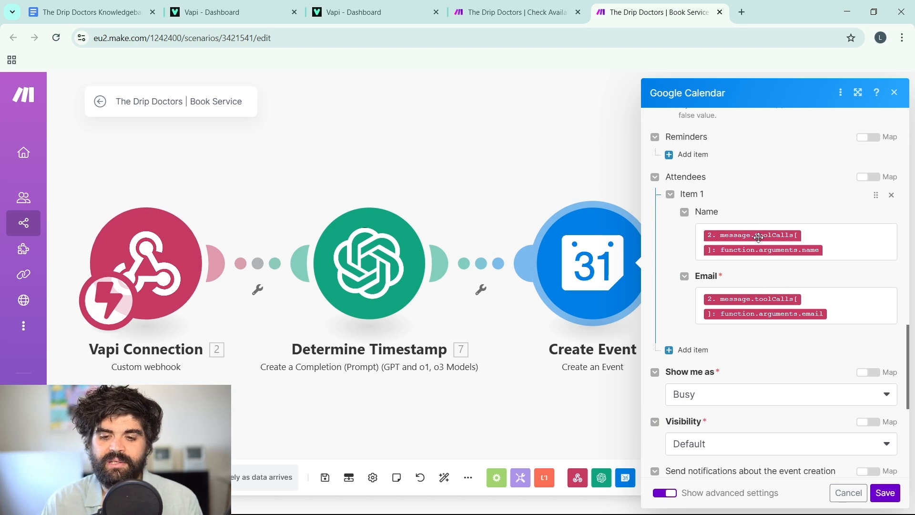
mouse_move(758, 237)
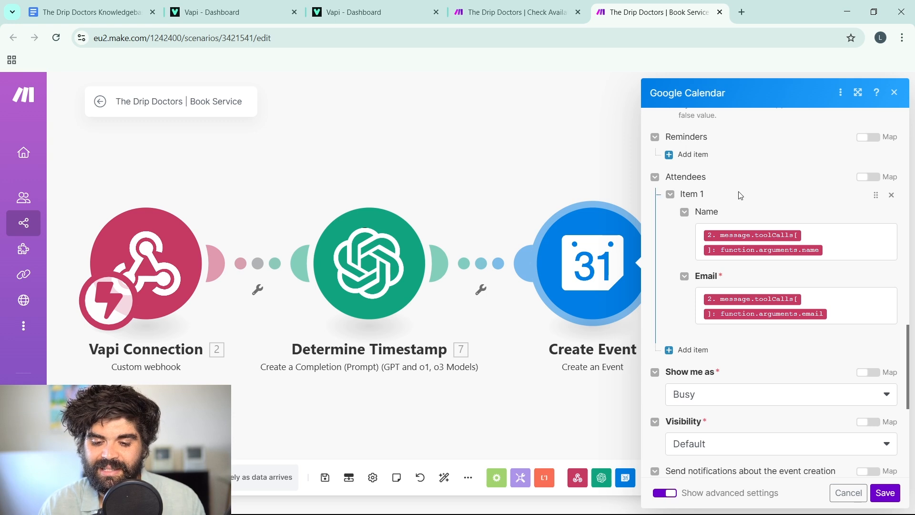
scroll(729, 201, up, 1)
scroll(727, 204, down, 3)
scroll(724, 206, down, 4)
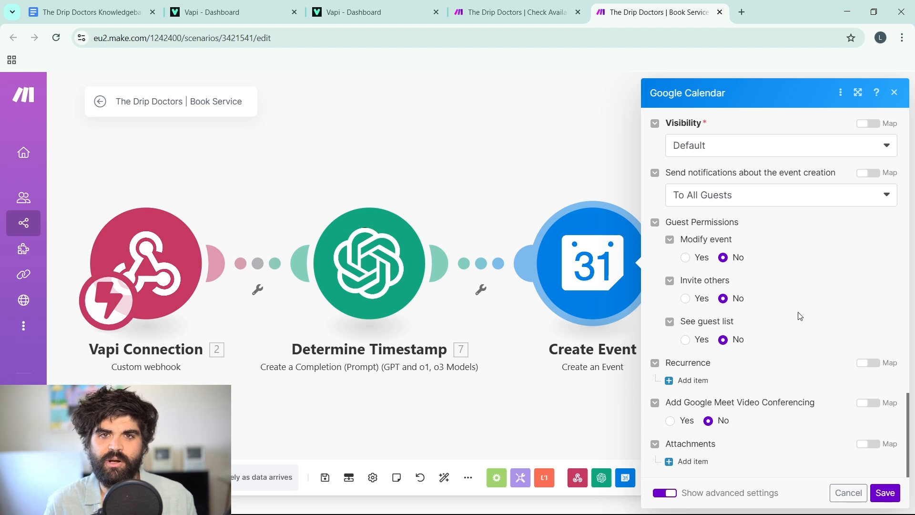
click(894, 93)
- Open the Response - Booked webhook module at the end of the scenario and inspect its status and JSON body
drag(609, 152, 366, 146)
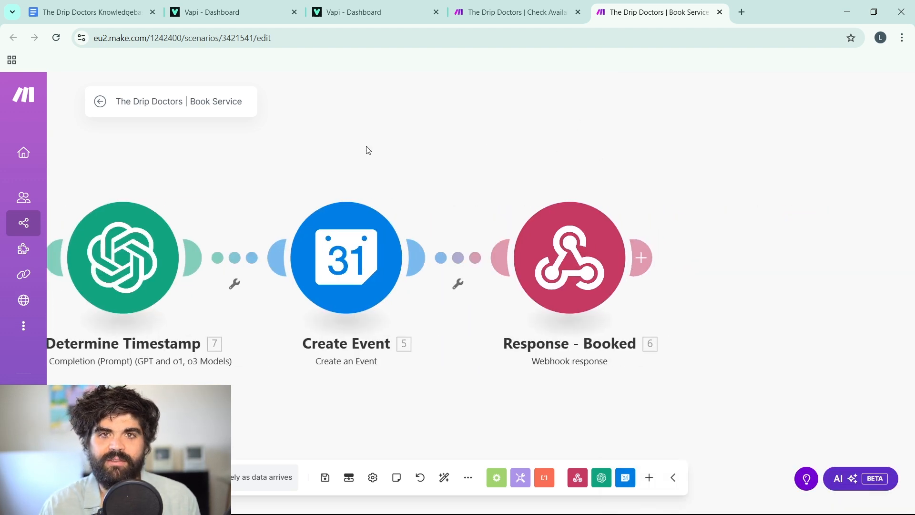
click(565, 245)
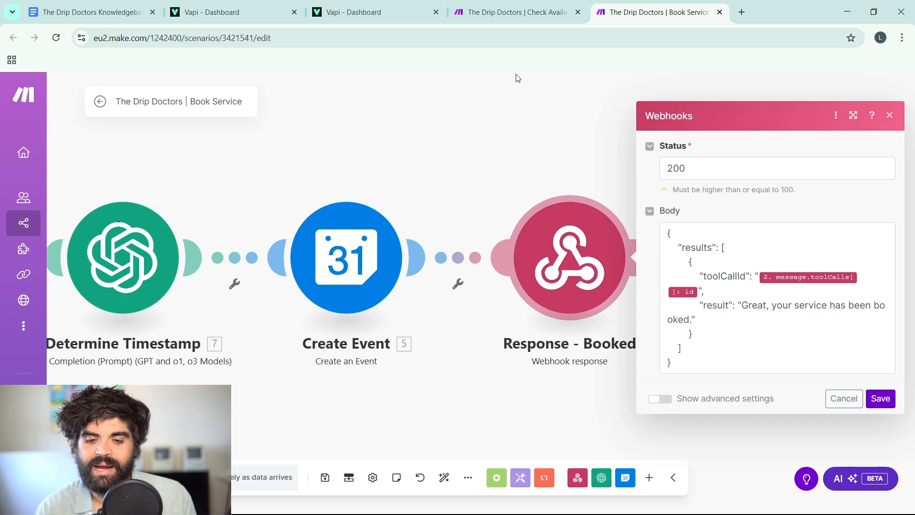